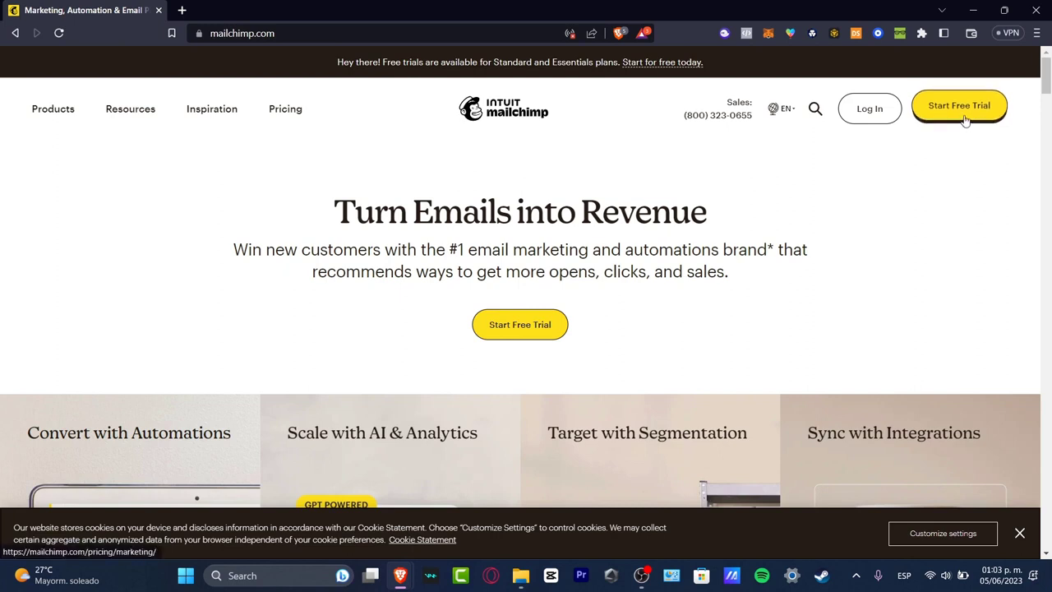
# Go from the Mailchimp marketing homepage to the account Log In page.
pyautogui.click(875, 111)
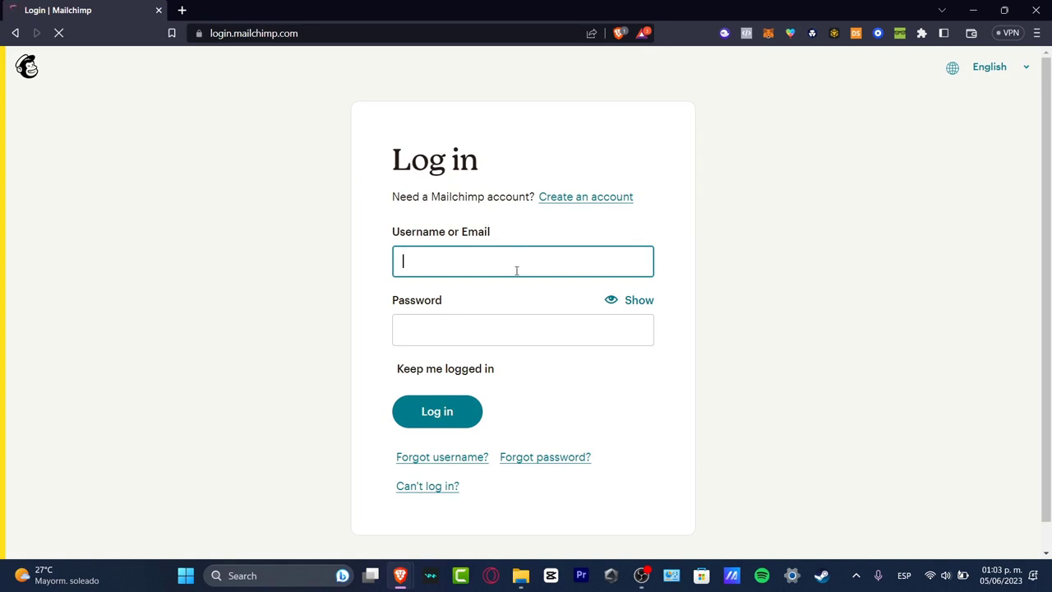
# Sign in to Mailchimp with the account username and password to reach the Home dashboard.
pyautogui.click(550, 249)
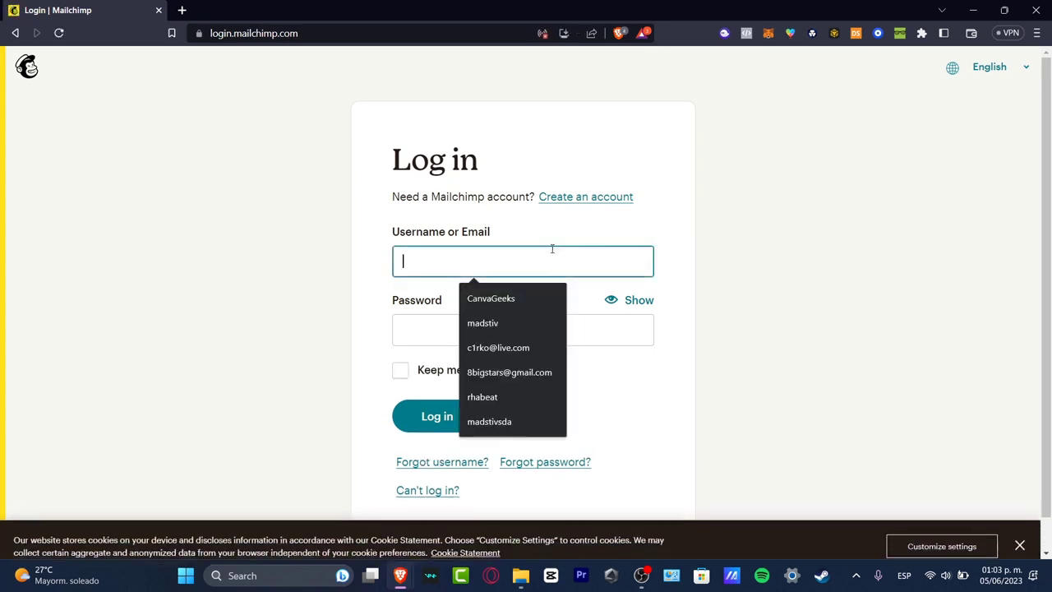
pyautogui.click(738, 280)
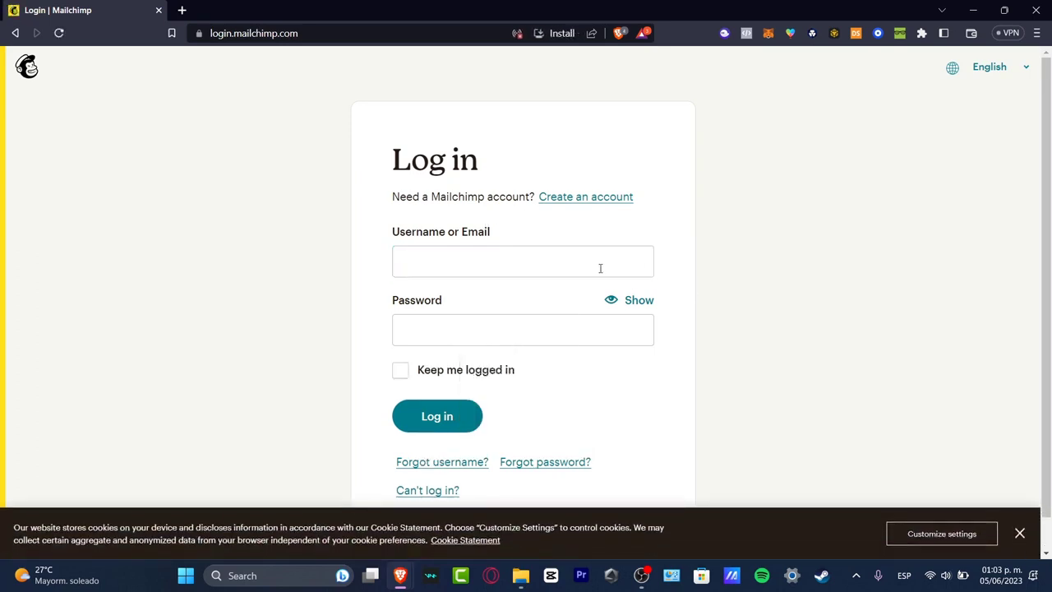
pyautogui.click(506, 253)
pyautogui.click(517, 324)
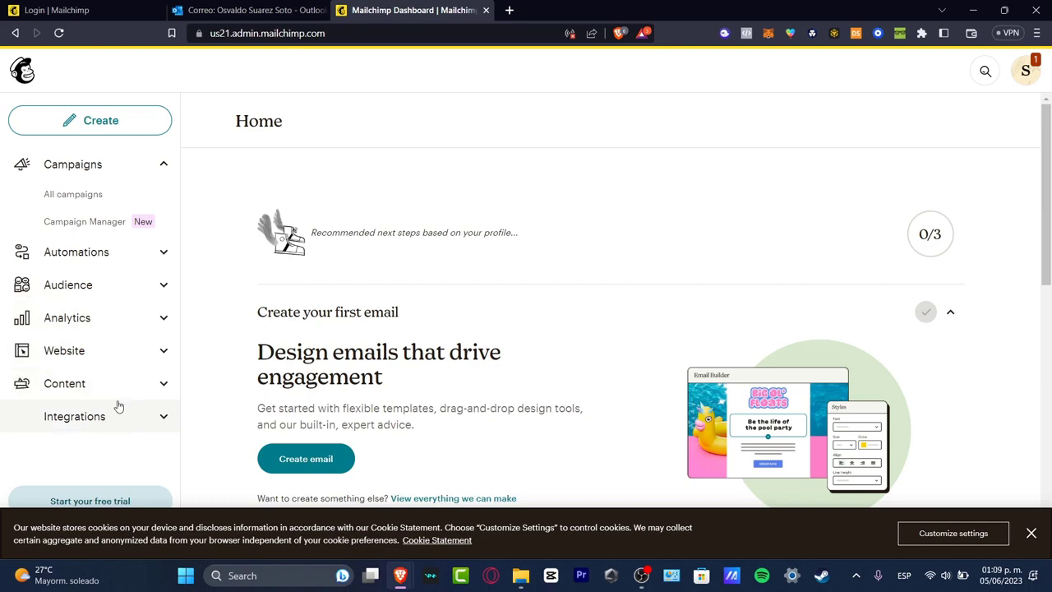
# Check the account notifications from the avatar menu, then open the Audience Dashboard.
pyautogui.scroll(-3, 519, 347)
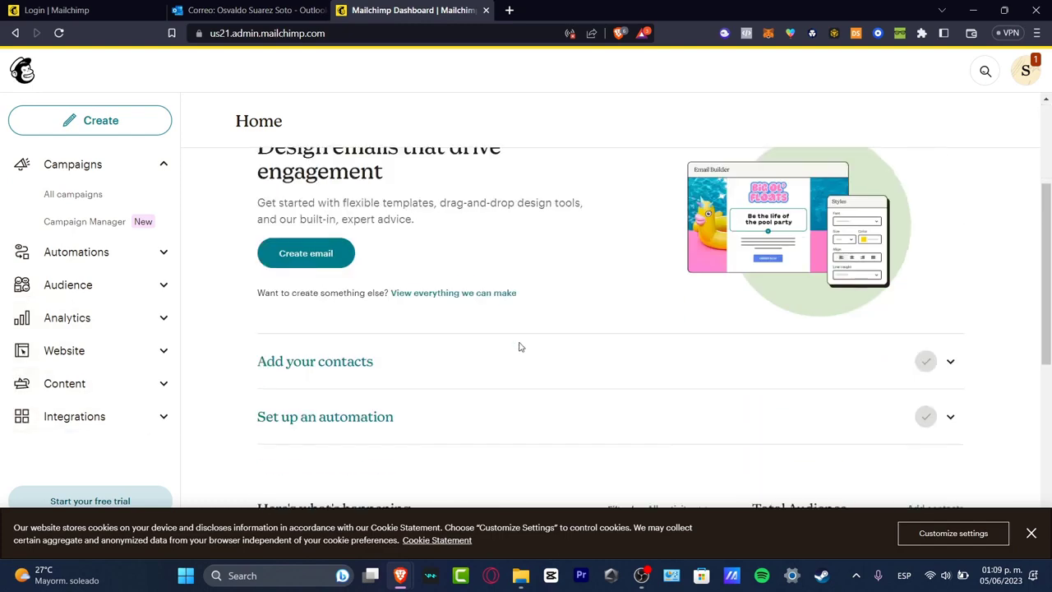
pyautogui.scroll(3, 519, 341)
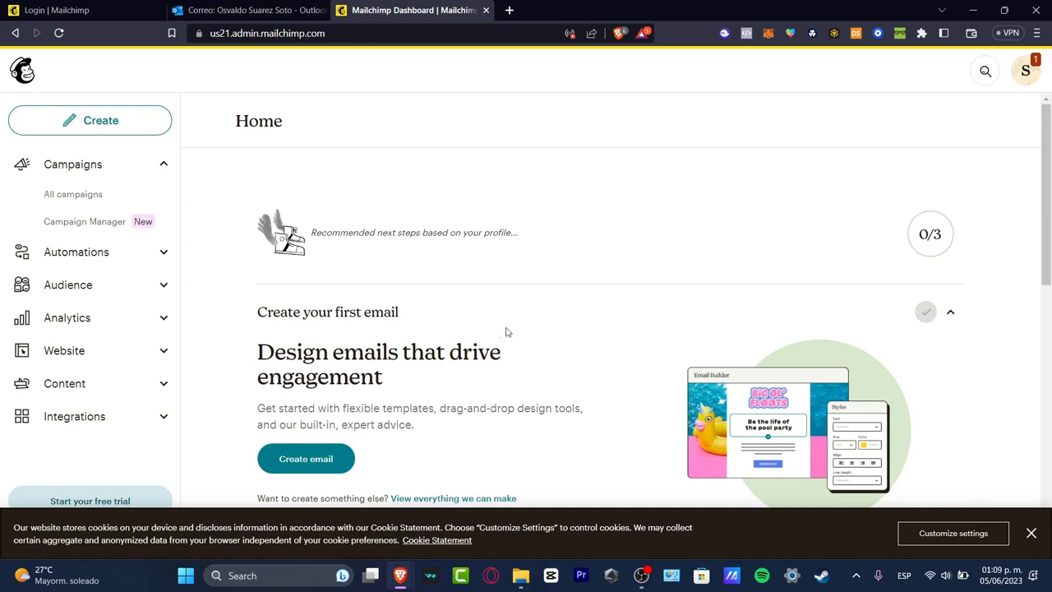
pyautogui.scroll(-3, 696, 343)
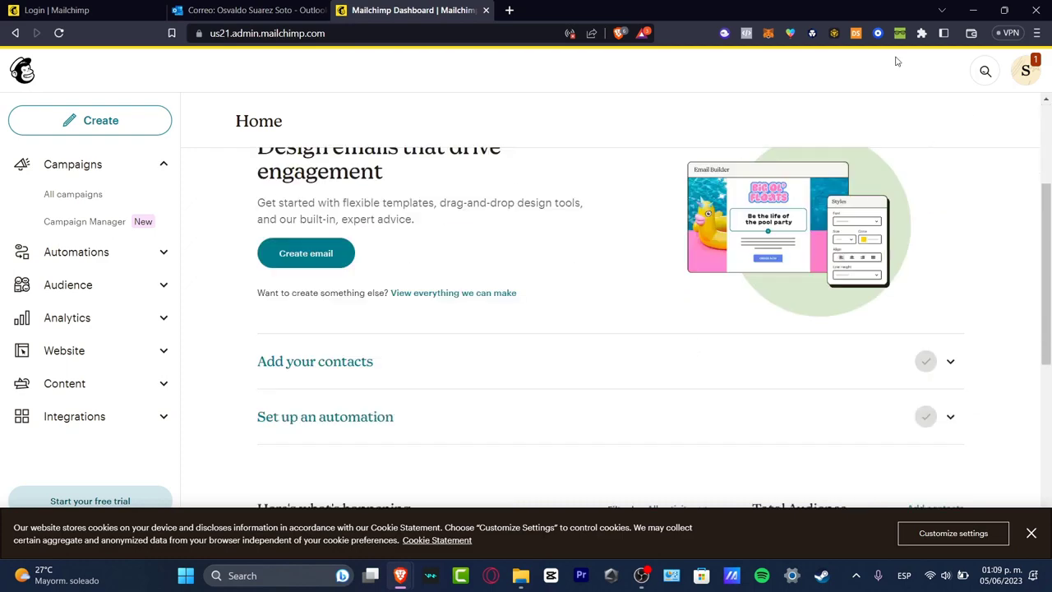
pyautogui.scroll(3, 423, 312)
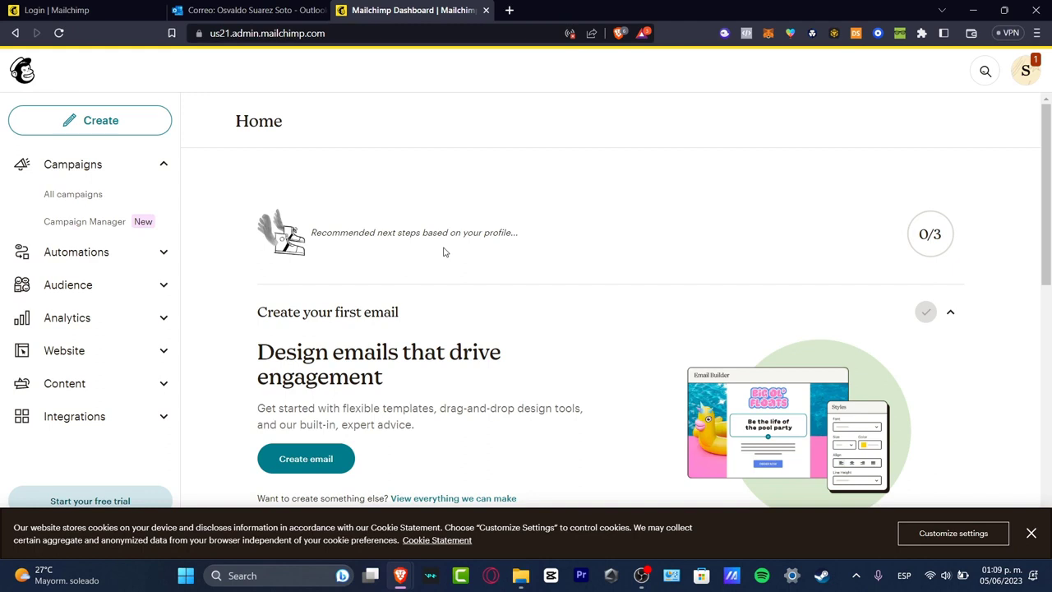
pyautogui.click(1019, 76)
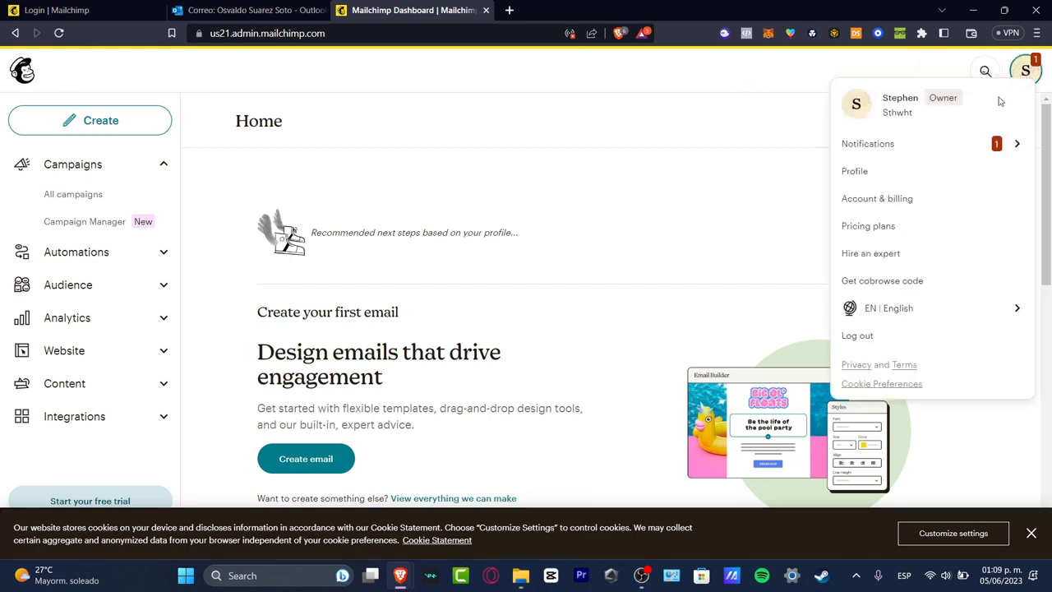
pyautogui.click(944, 146)
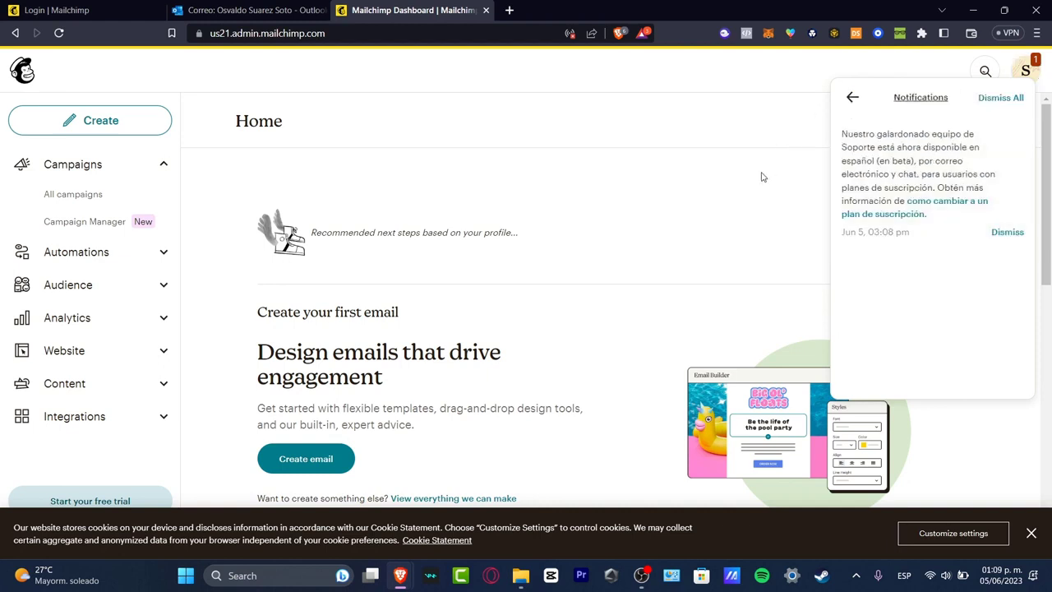
pyautogui.click(98, 290)
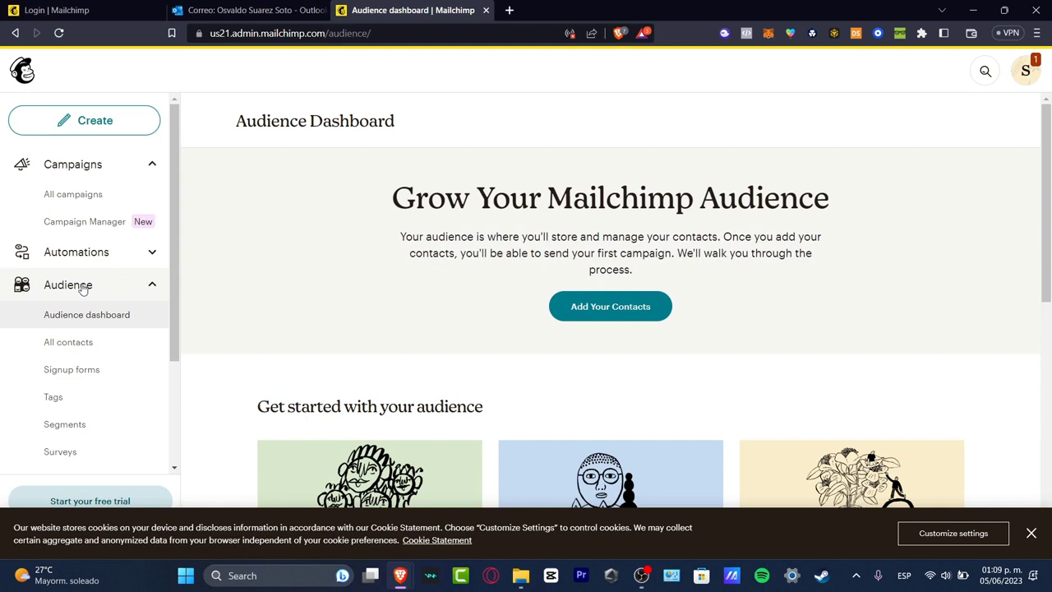
# Add contacts using the Copy and paste import option and focus the paste field.
pyautogui.click(645, 305)
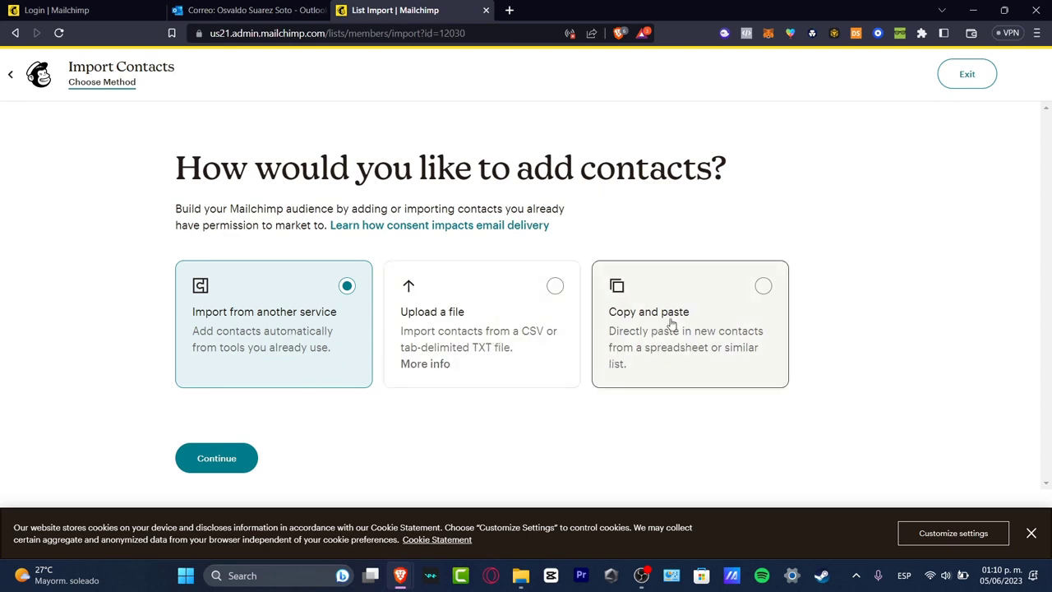
pyautogui.click(665, 349)
pyautogui.click(216, 460)
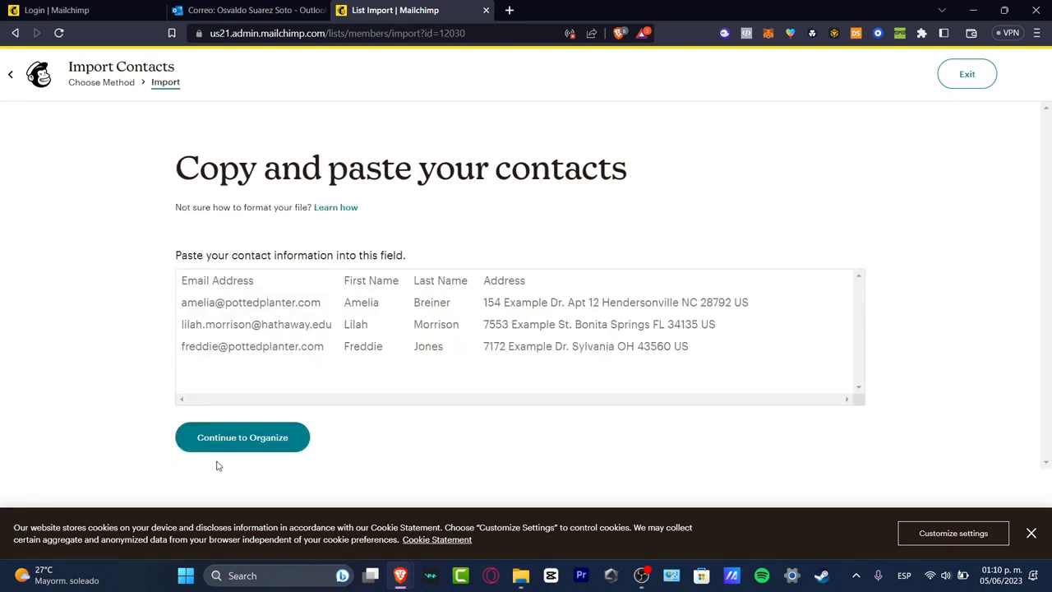
pyautogui.click(386, 325)
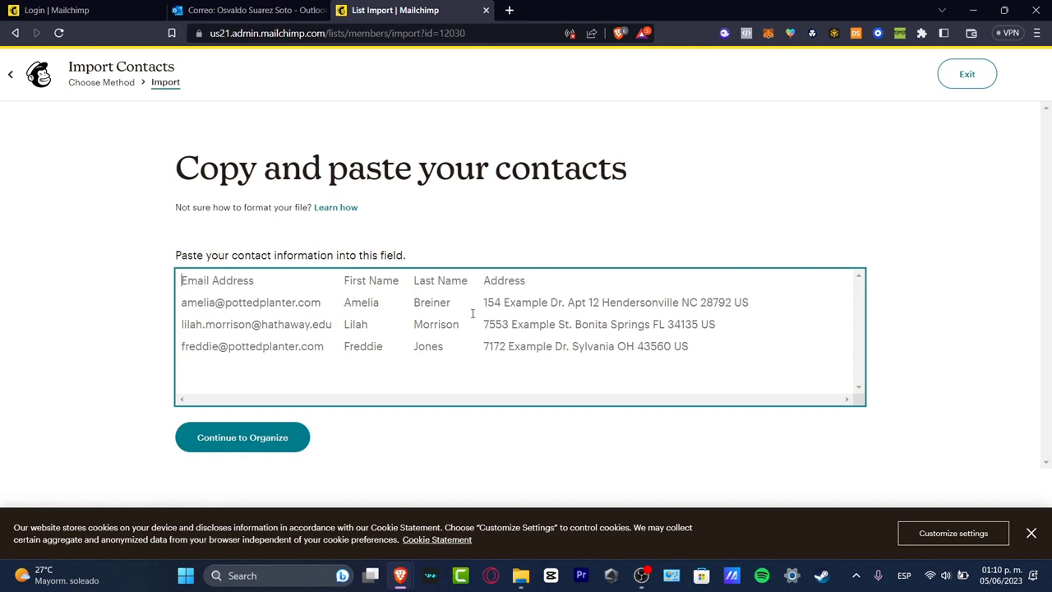
# Search 'google sheets' in a new tab and open a blank spreadsheet.
pyautogui.click(510, 10)
pyautogui.write('sheet')
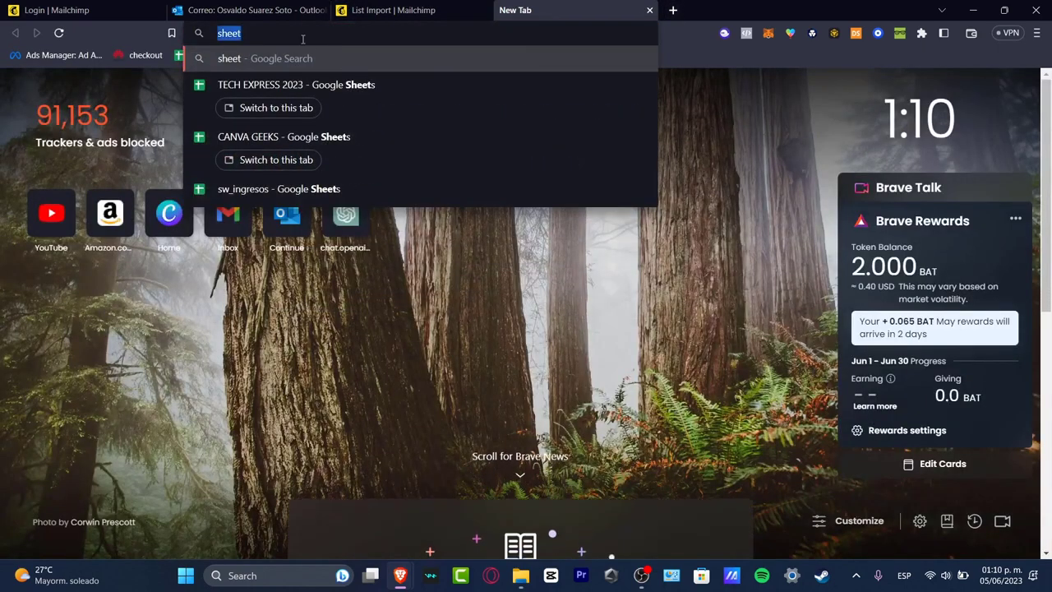
pyautogui.hotkey('ctrl', 'a')
pyautogui.write('google sheets')
pyautogui.press('Return')
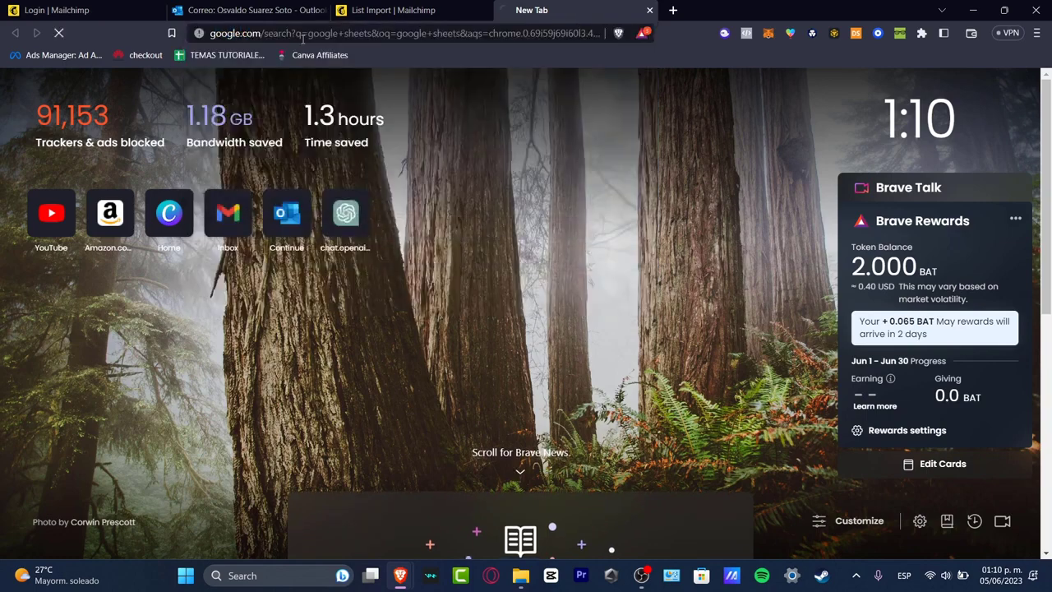
pyautogui.click(233, 309)
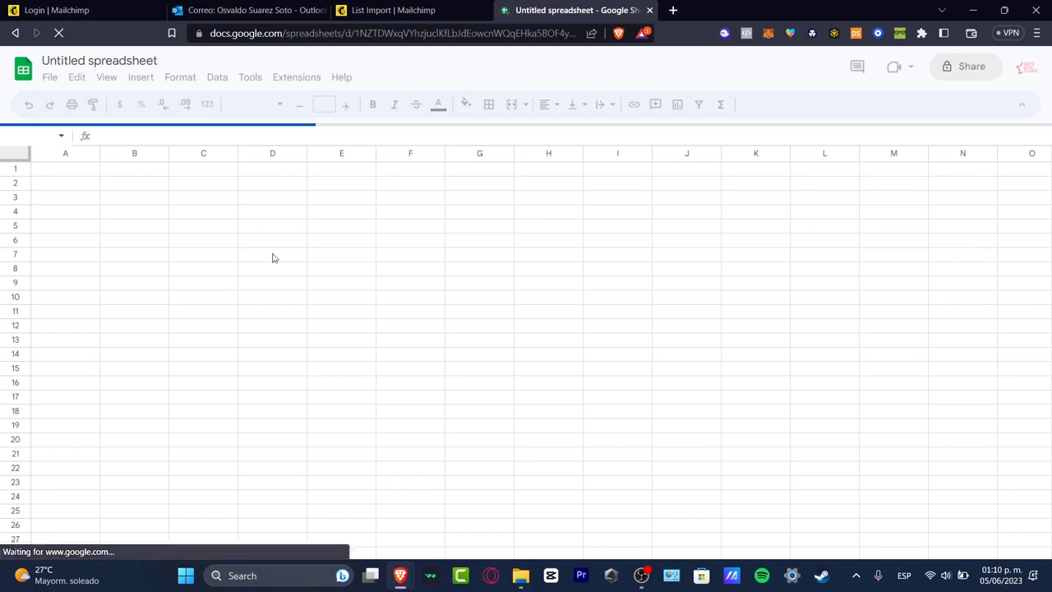
# Enter column headers EMAIL, FIRST NAME, LAST NAME and ADDRESS in the spreadsheet.
pyautogui.click(394, 8)
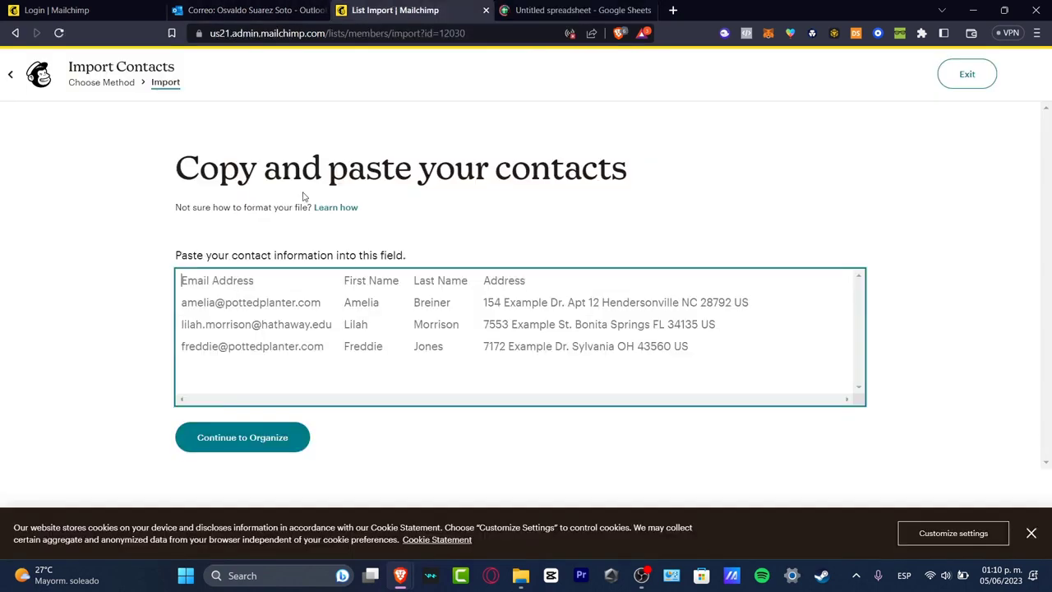
pyautogui.click(552, 8)
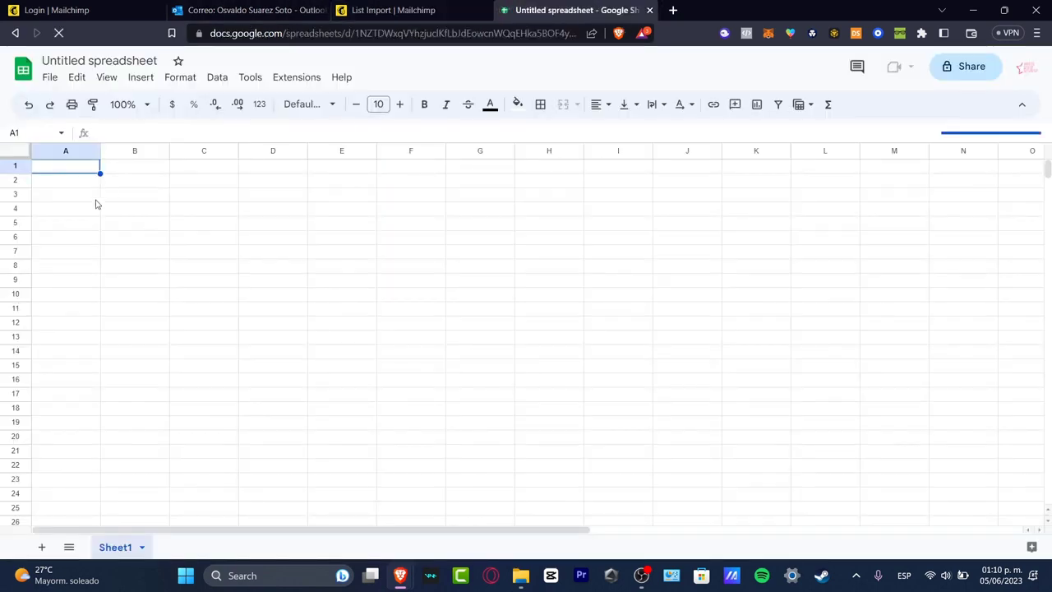
pyautogui.write('EMAIL')
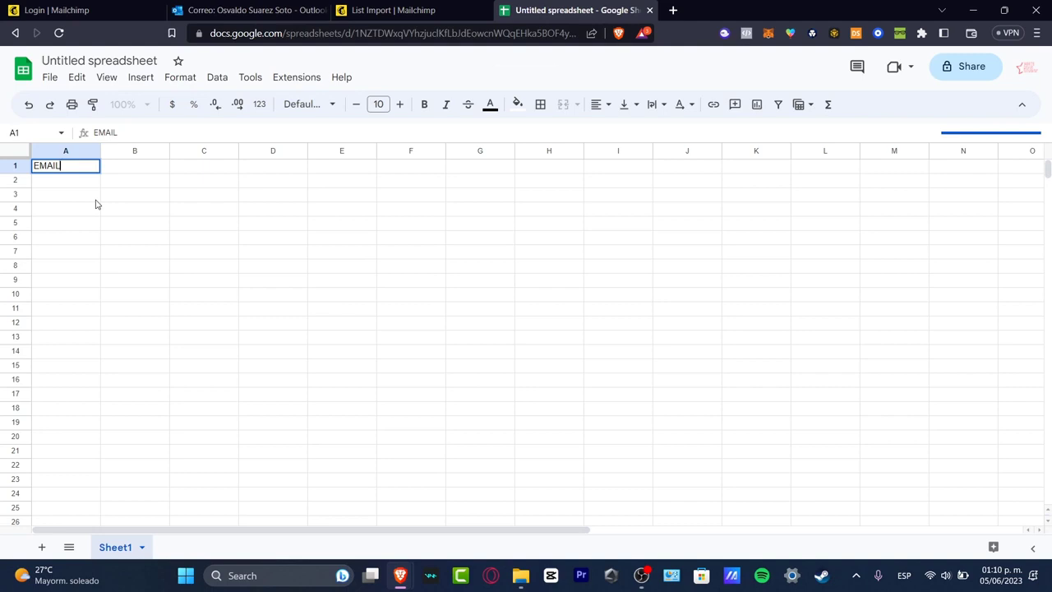
pyautogui.press('Tab')
pyautogui.write('FIRST NAME')
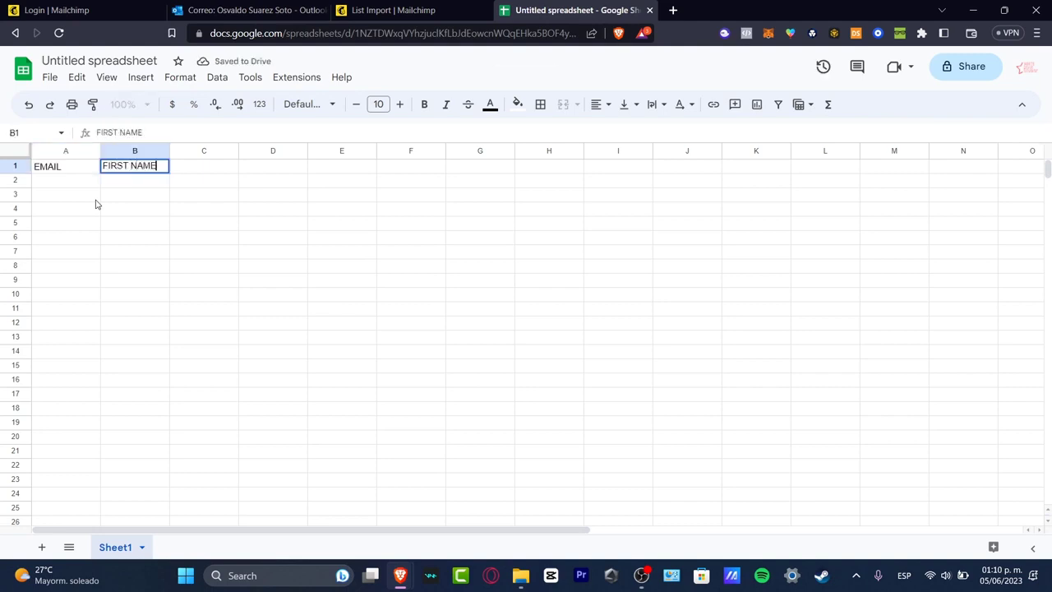
pyautogui.press('Tab')
pyautogui.write('LAST')
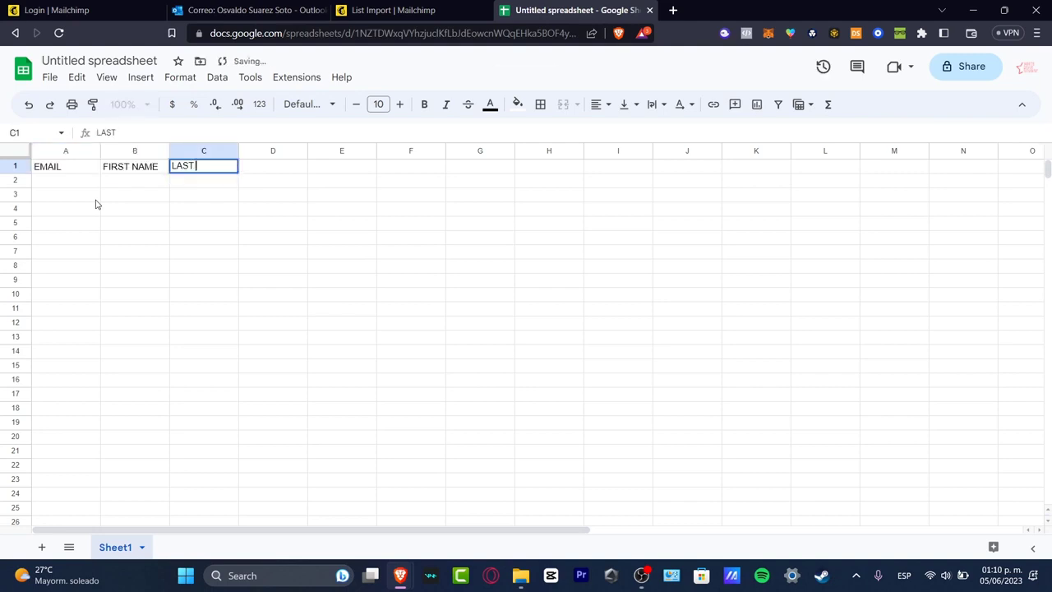
pyautogui.write(' NAME')
pyautogui.press('Tab')
pyautogui.write('EMA')
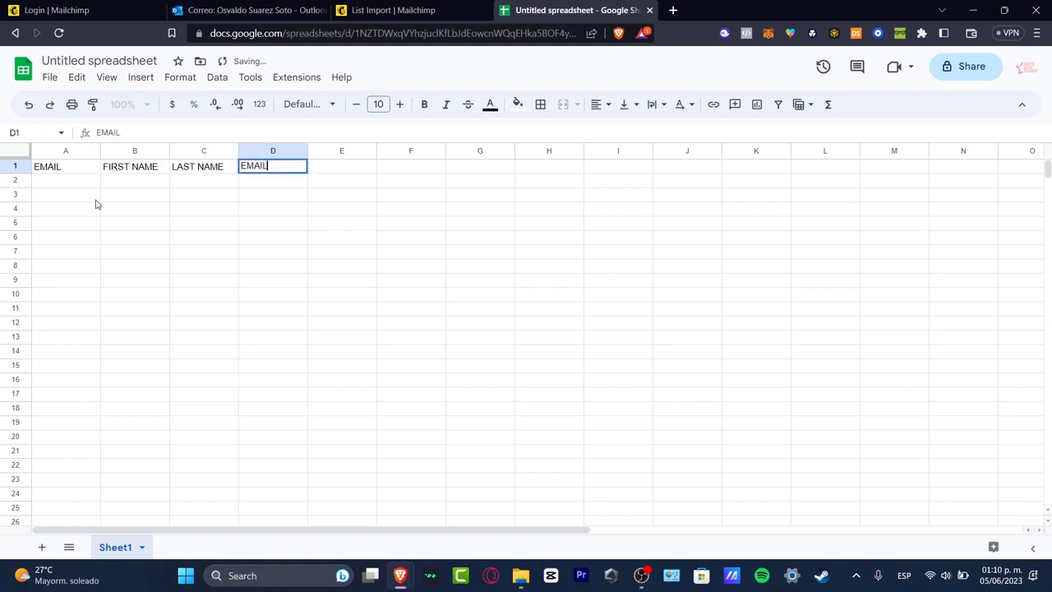
pyautogui.write('IL')
pyautogui.press('BackSpace')
pyautogui.press('BackSpace')
pyautogui.press('BackSpace')
pyautogui.press('BackSpace')
pyautogui.press('BackSpace')
pyautogui.write('ADDRESS')
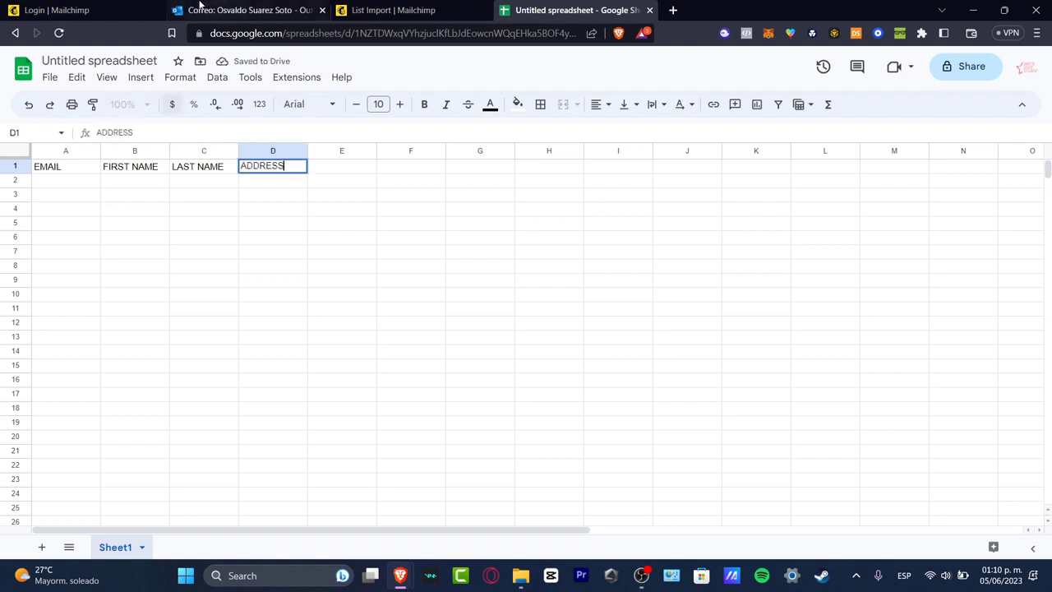
pyautogui.click(436, 6)
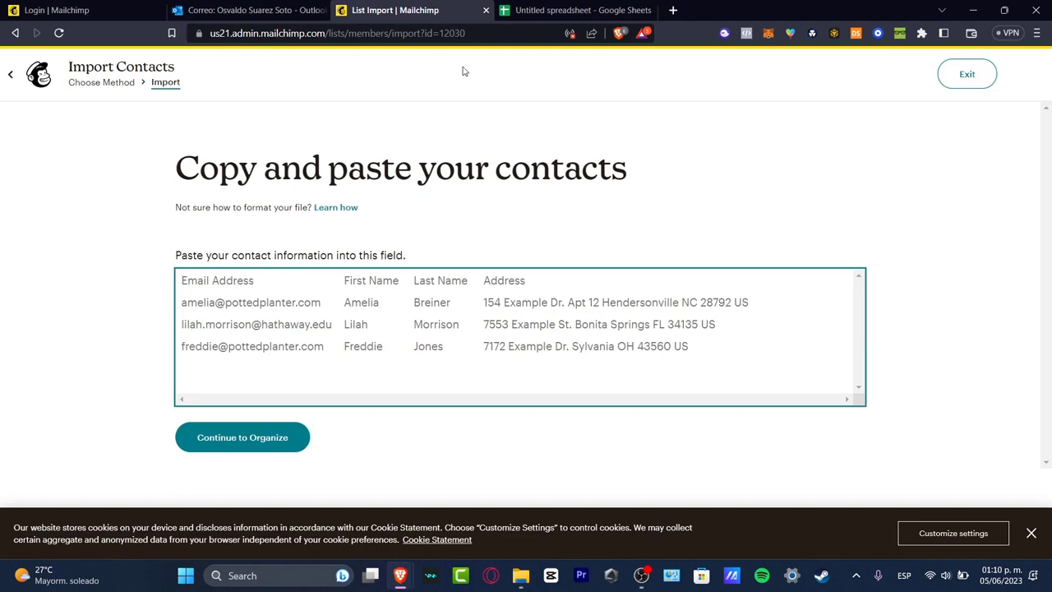
pyautogui.click(538, 10)
# Fill A2:D2 with the contact's e-mail, first name, last name and address.
pyautogui.click(74, 186)
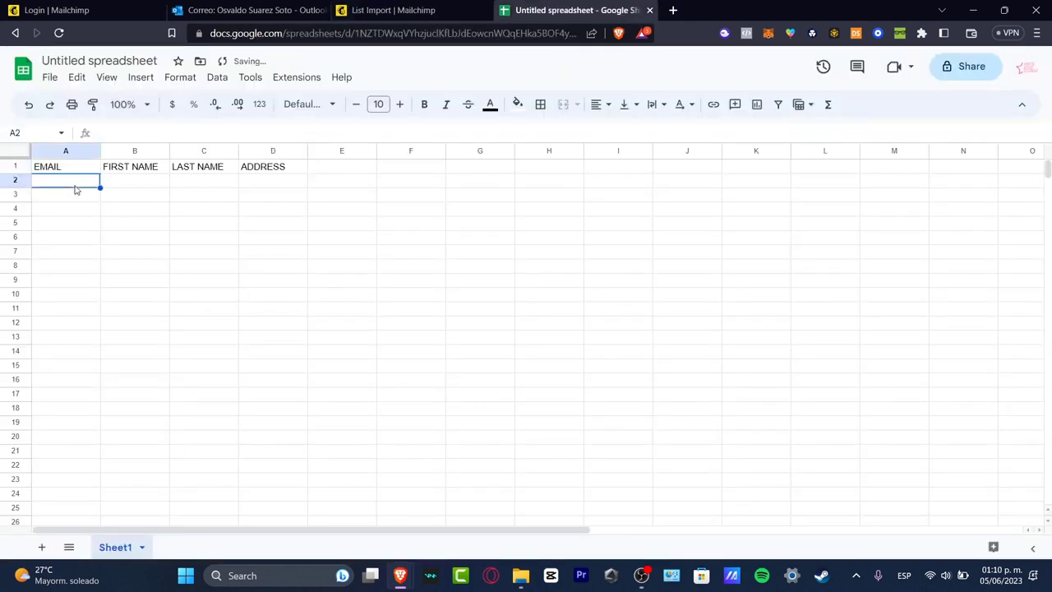
pyautogui.write('hello')
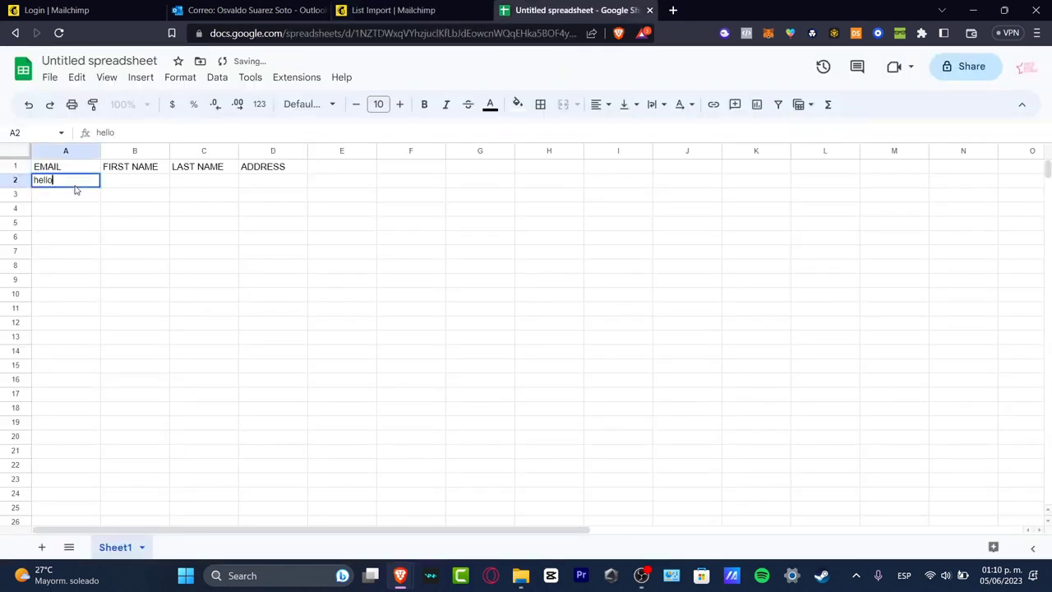
pyautogui.press('Escape')
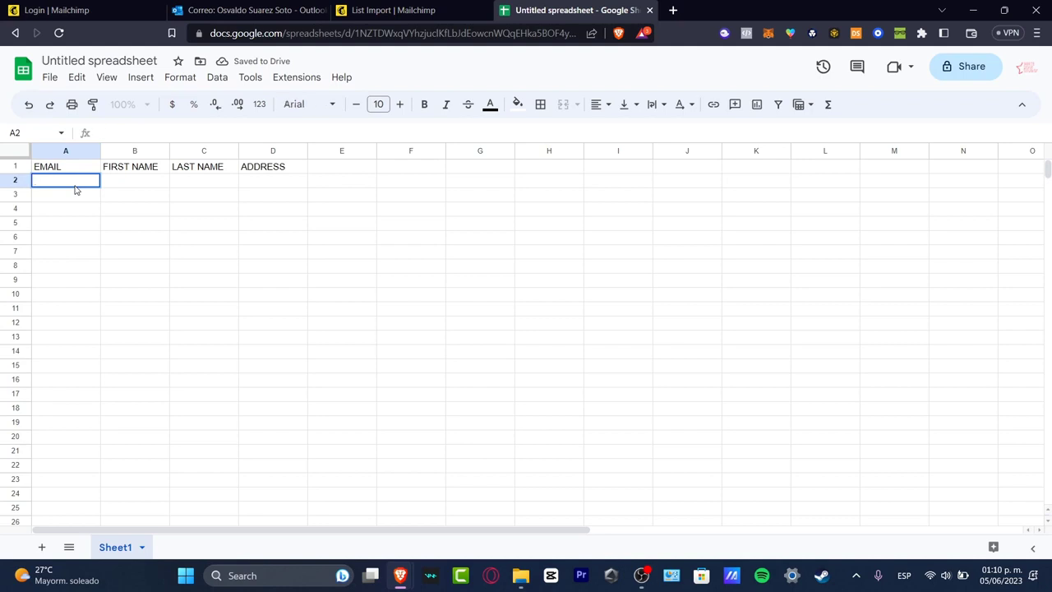
pyautogui.press('Tab')
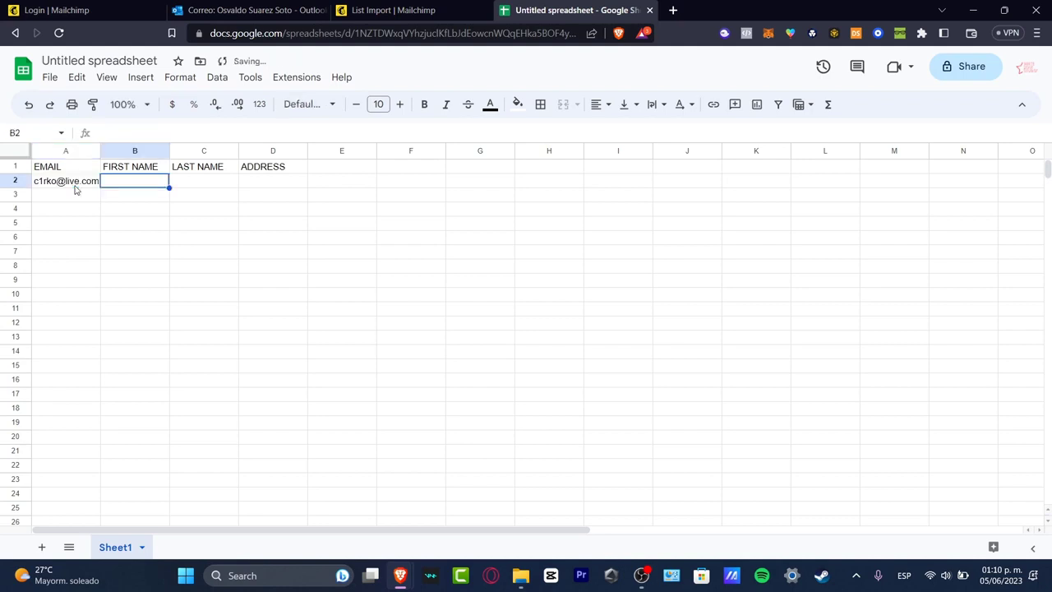
pyautogui.write('Tom')
pyautogui.press('Tab')
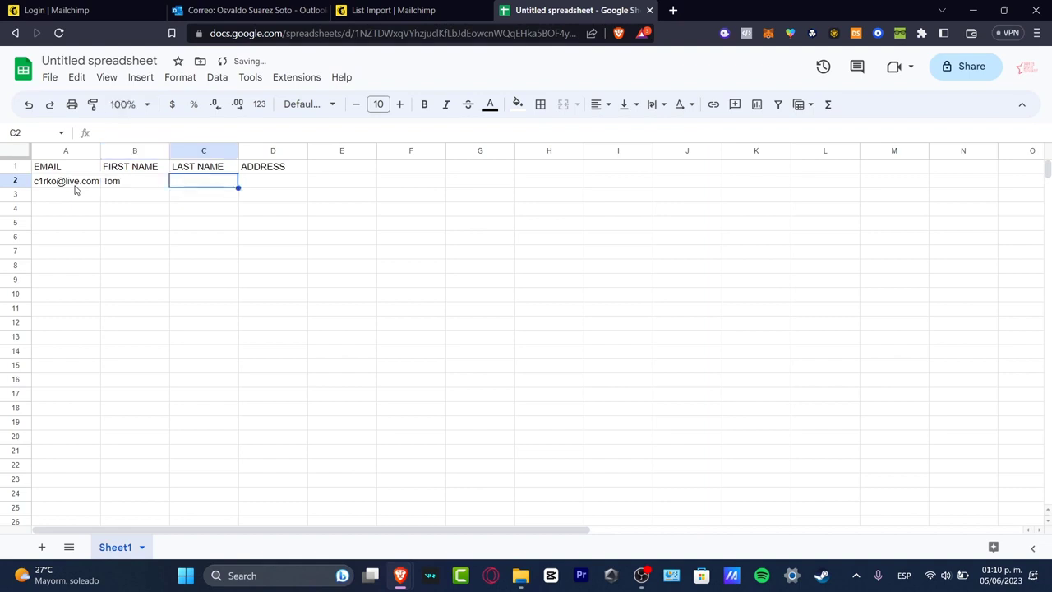
pyautogui.write('Brady')
pyautogui.press('Tab')
pyautogui.write('Perif')
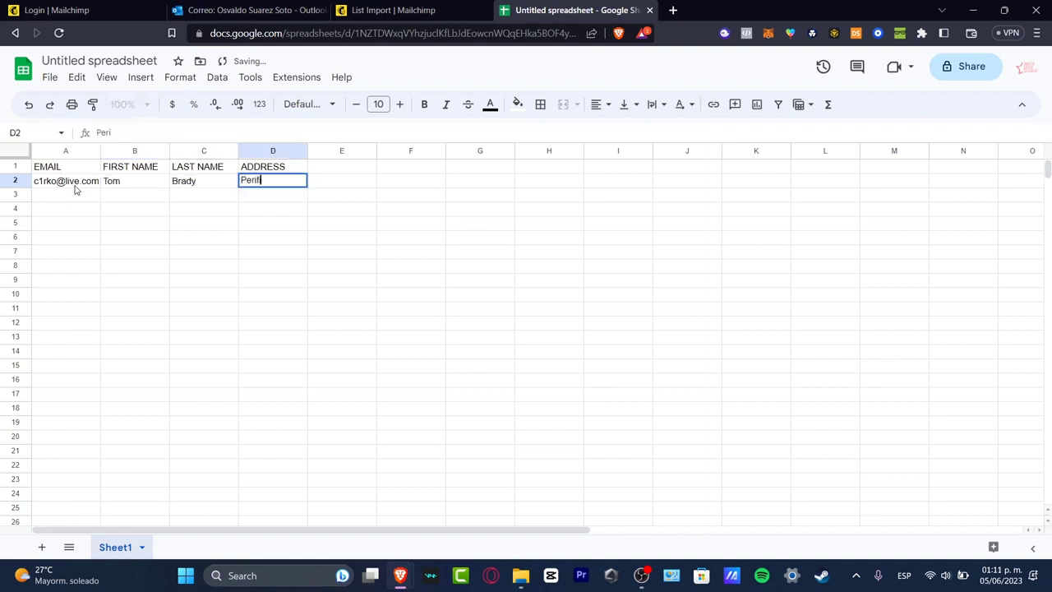
pyautogui.write('erico S')
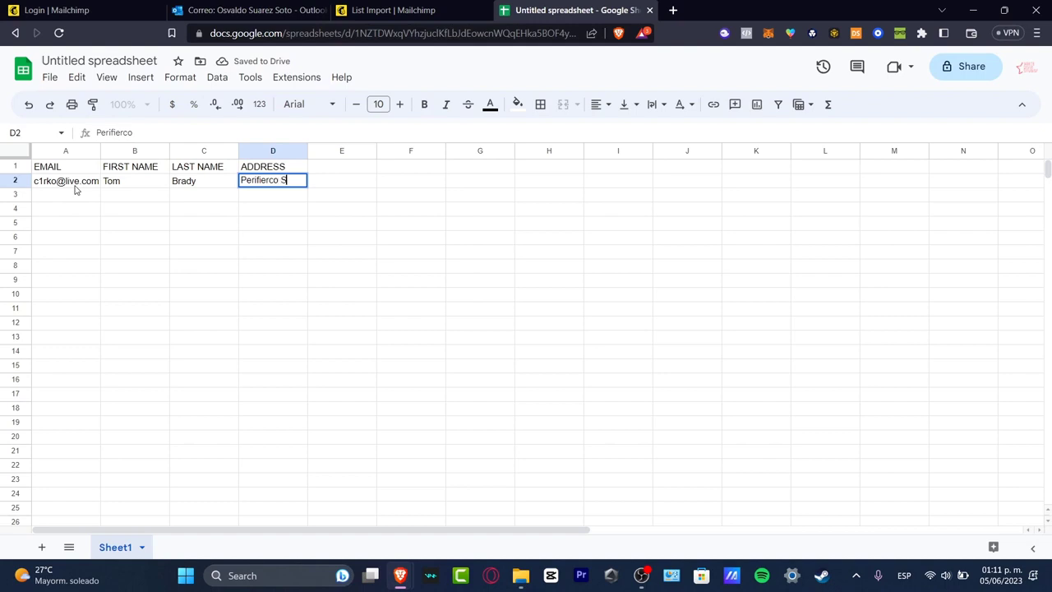
pyautogui.write('ur')
pyautogui.moveTo(136, 209); pyautogui.dragTo(147, 222)
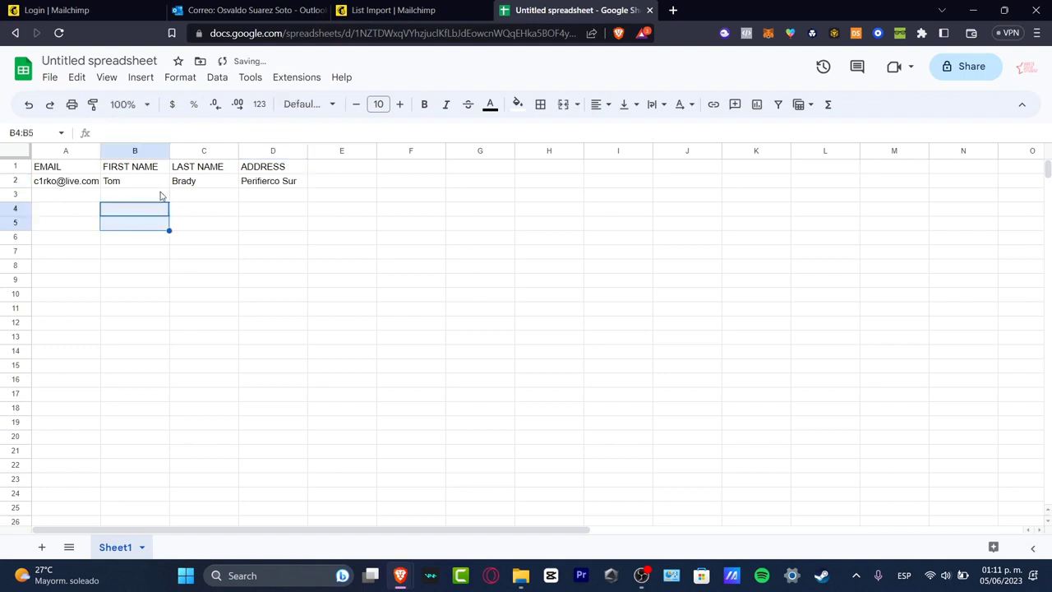
# Select and copy the contact row A2:D2.
pyautogui.click(105, 181)
pyautogui.moveTo(256, 185); pyautogui.dragTo(77, 185)
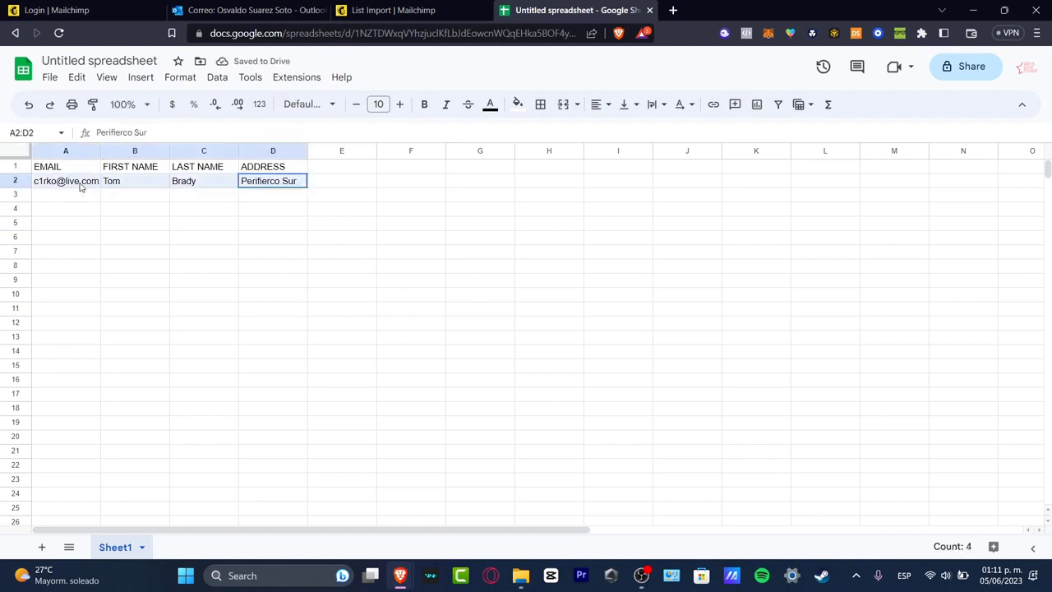
pyautogui.hotkey('ctrl', 'c')
pyautogui.click(394, 10)
# Paste the copied contact row into the import field and continue to Organize.
pyautogui.hotkey('ctrl', 'v')
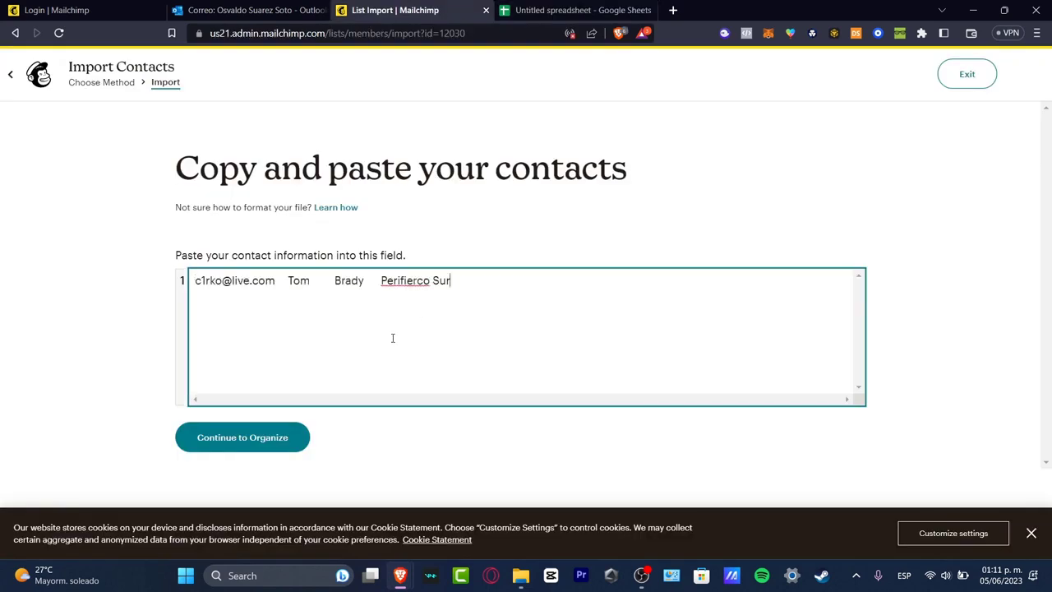
pyautogui.click(285, 441)
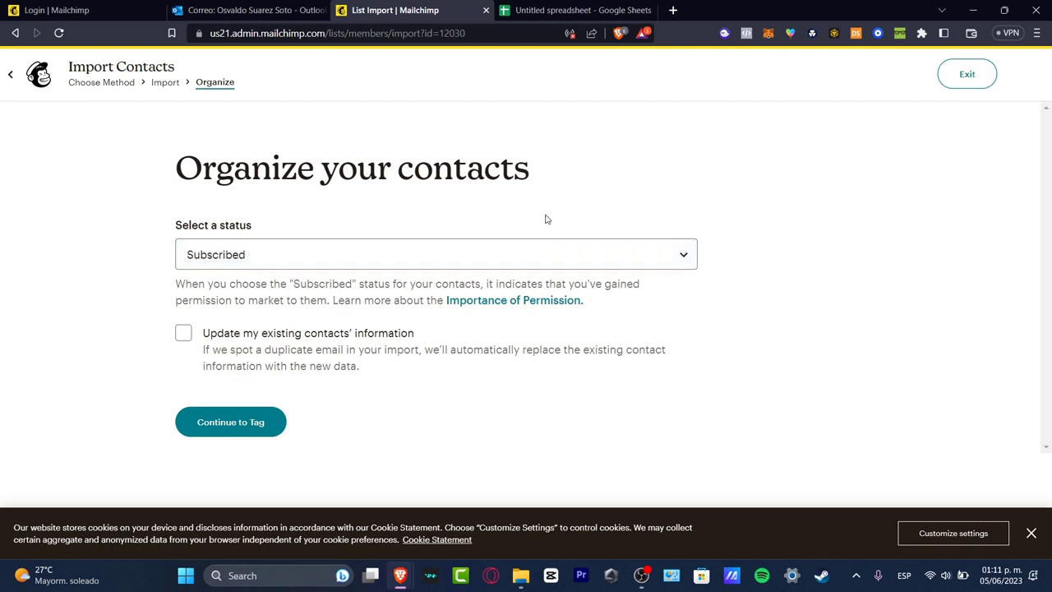
# Compare the Subscribed and Cleaned statuses, reading the Cleaned explanation.
pyautogui.click(398, 250)
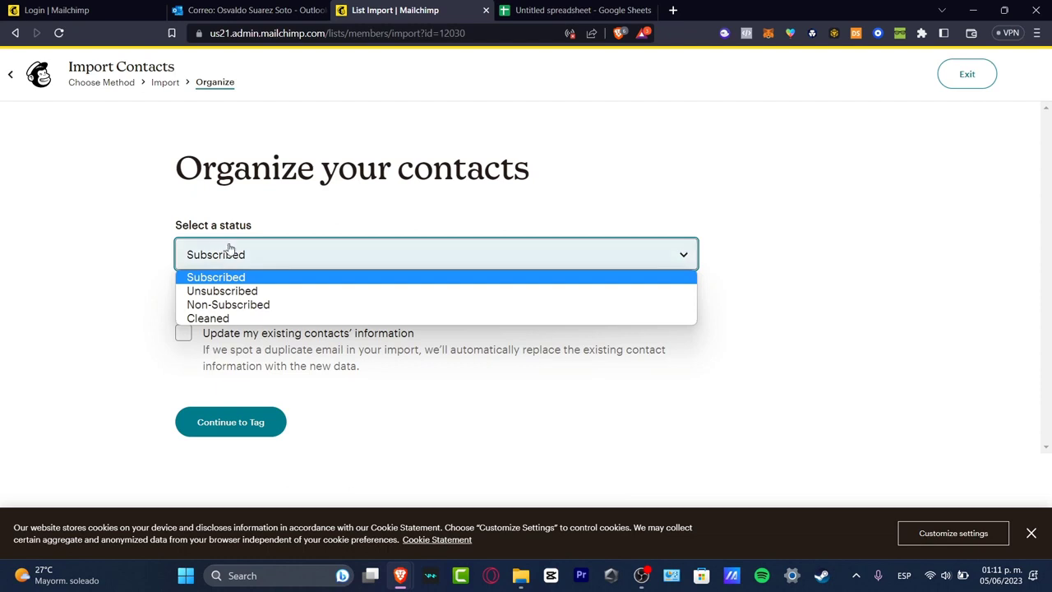
pyautogui.click(301, 243)
pyautogui.click(579, 8)
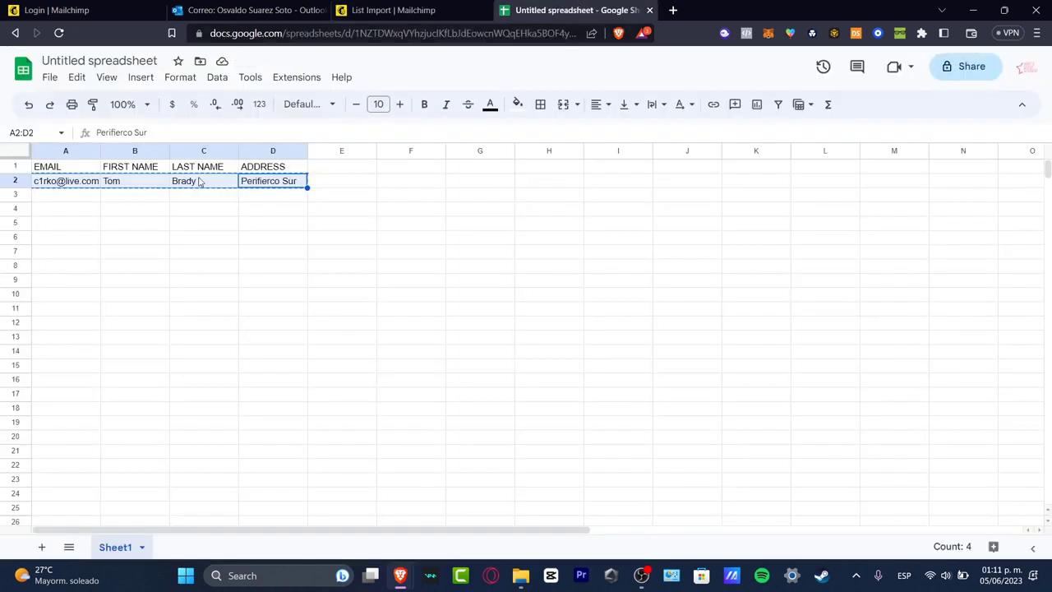
pyautogui.click(452, 6)
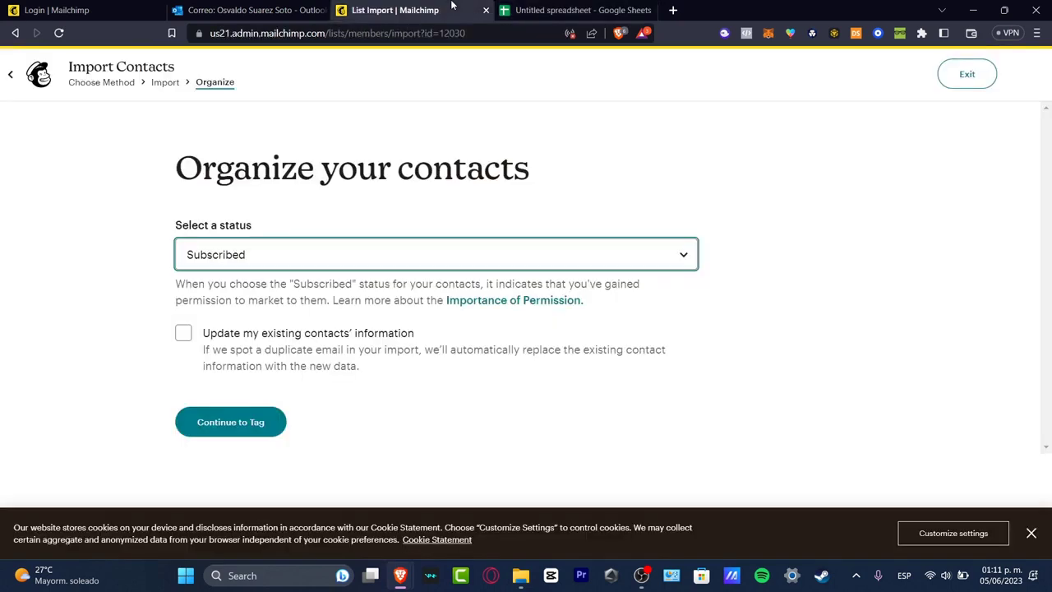
pyautogui.click(334, 259)
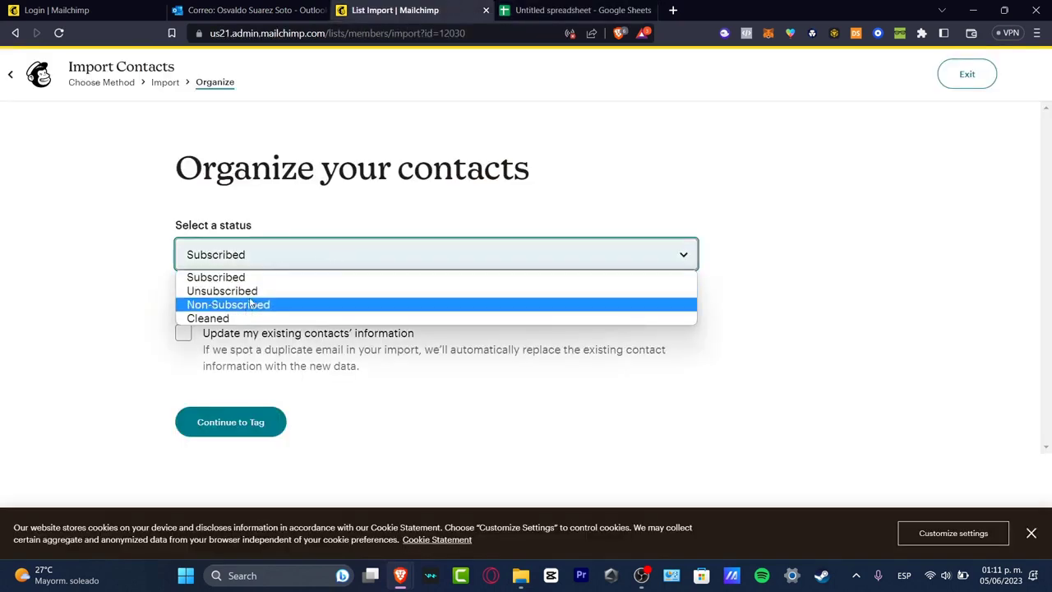
pyautogui.click(228, 317)
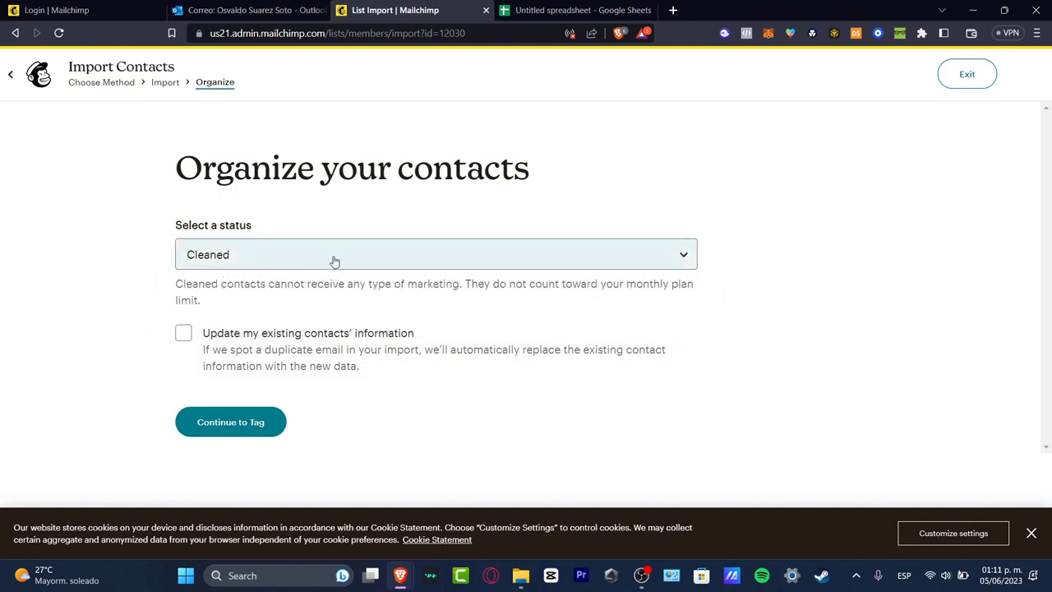
pyautogui.moveTo(509, 284); pyautogui.dragTo(695, 305)
# Review Non-Subscribed, then set the status back to Subscribed and continue to tagging.
pyautogui.click(537, 263)
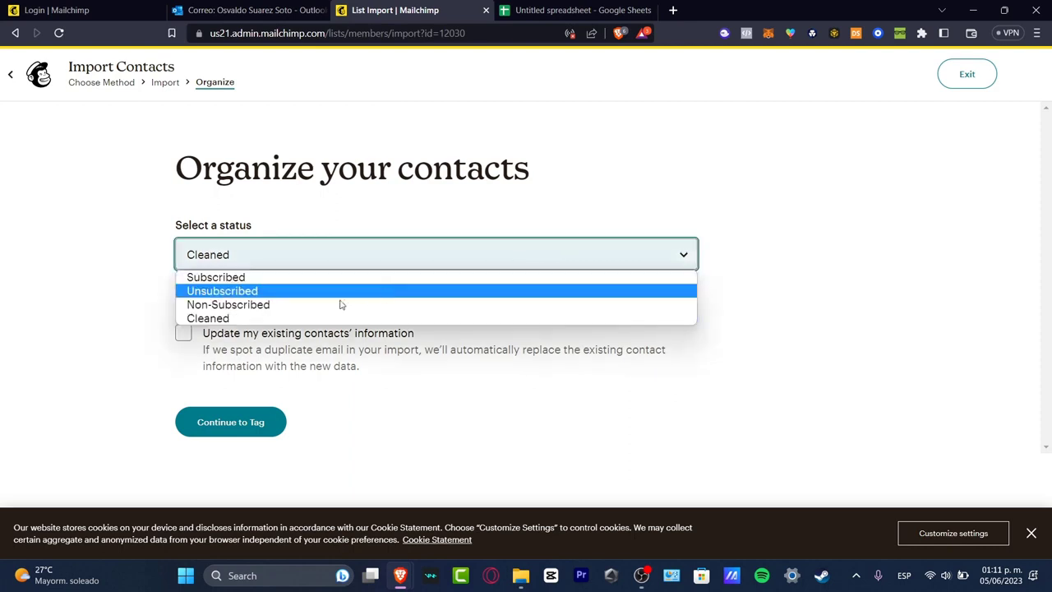
pyautogui.click(291, 307)
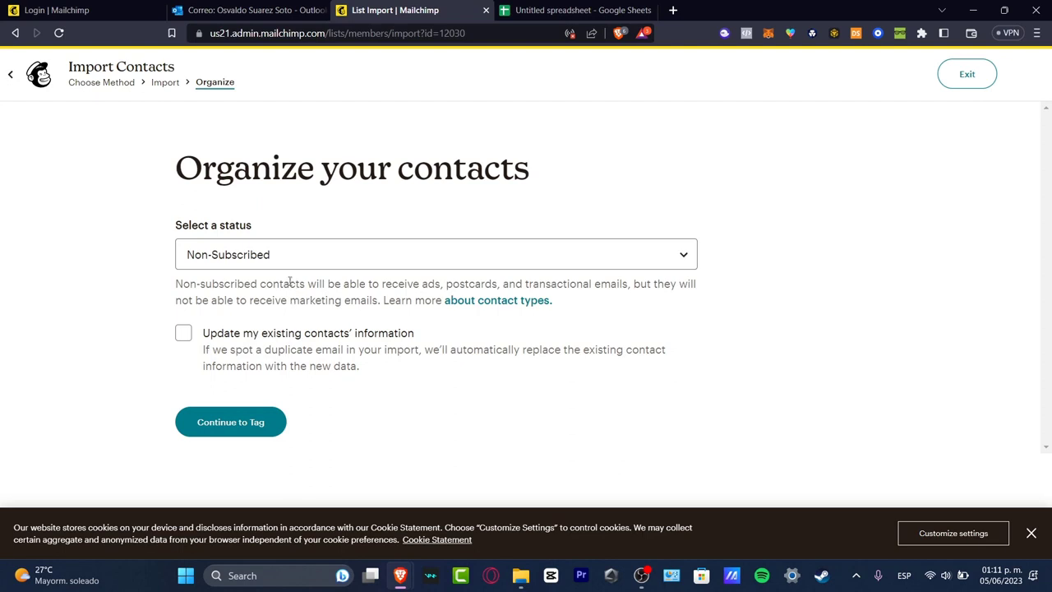
pyautogui.moveTo(289, 282); pyautogui.dragTo(426, 304)
pyautogui.click(406, 252)
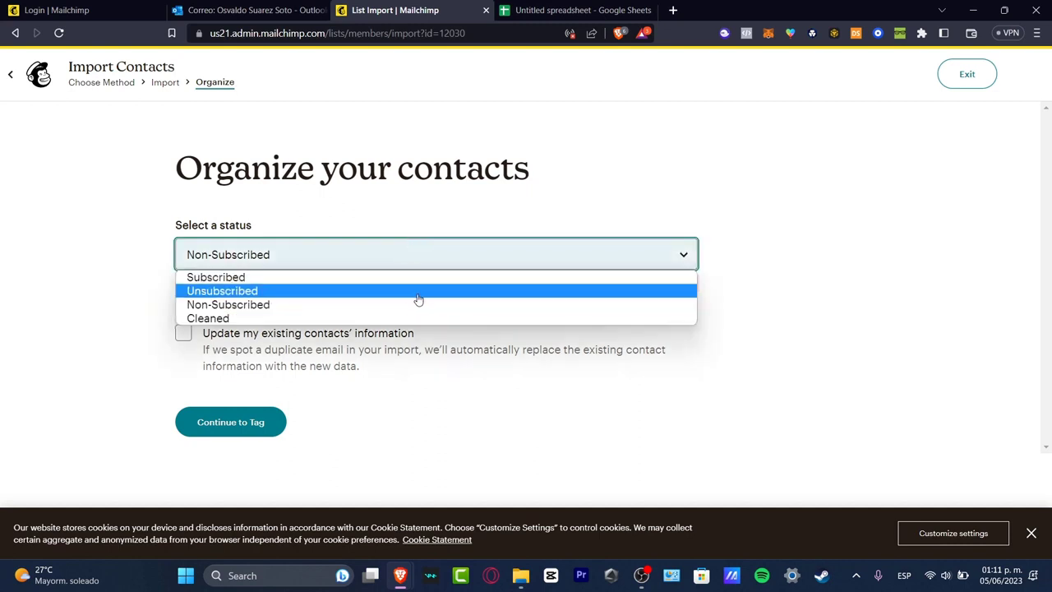
pyautogui.click(366, 279)
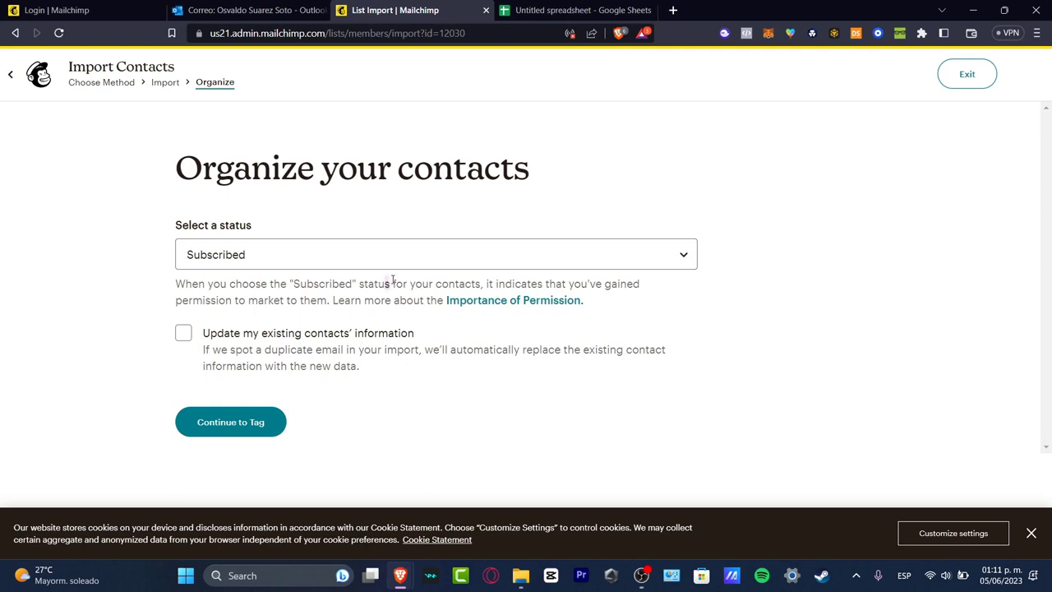
pyautogui.moveTo(387, 283); pyautogui.dragTo(418, 314)
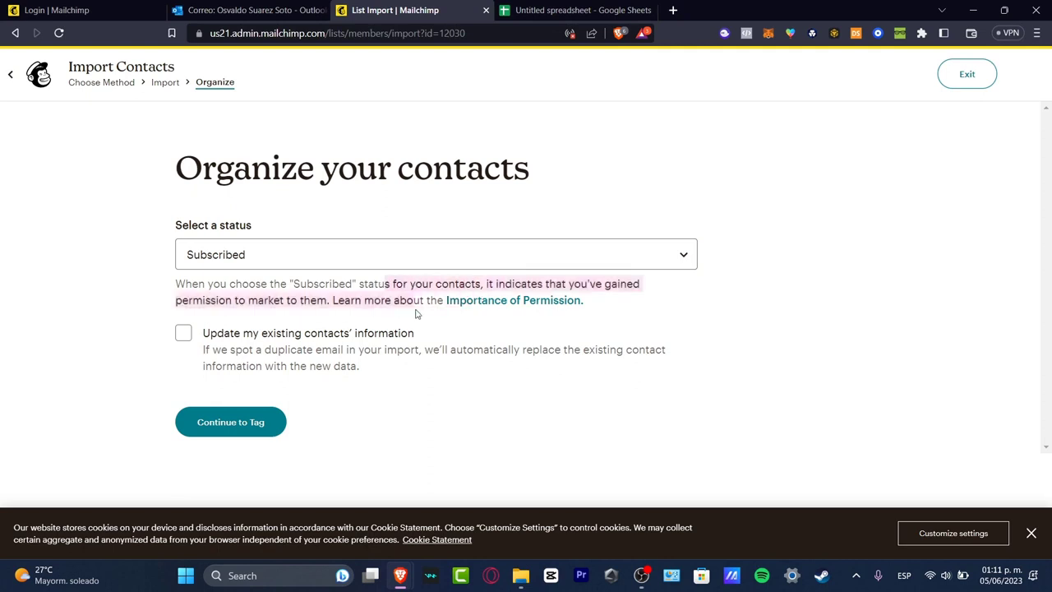
pyautogui.click(266, 422)
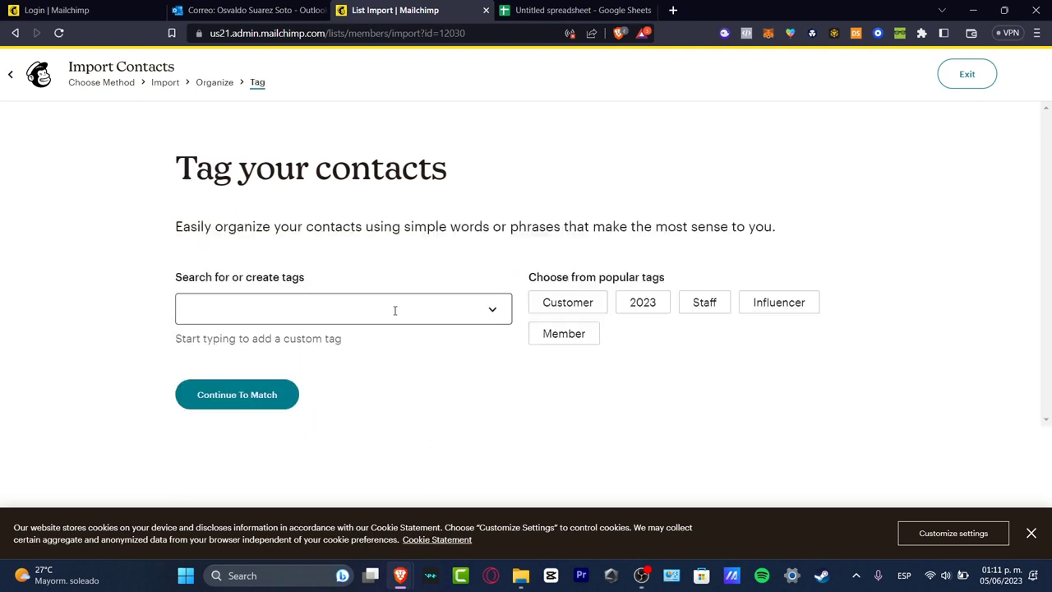
# Add the Member tag to the imported contact and continue to matching.
pyautogui.click(338, 309)
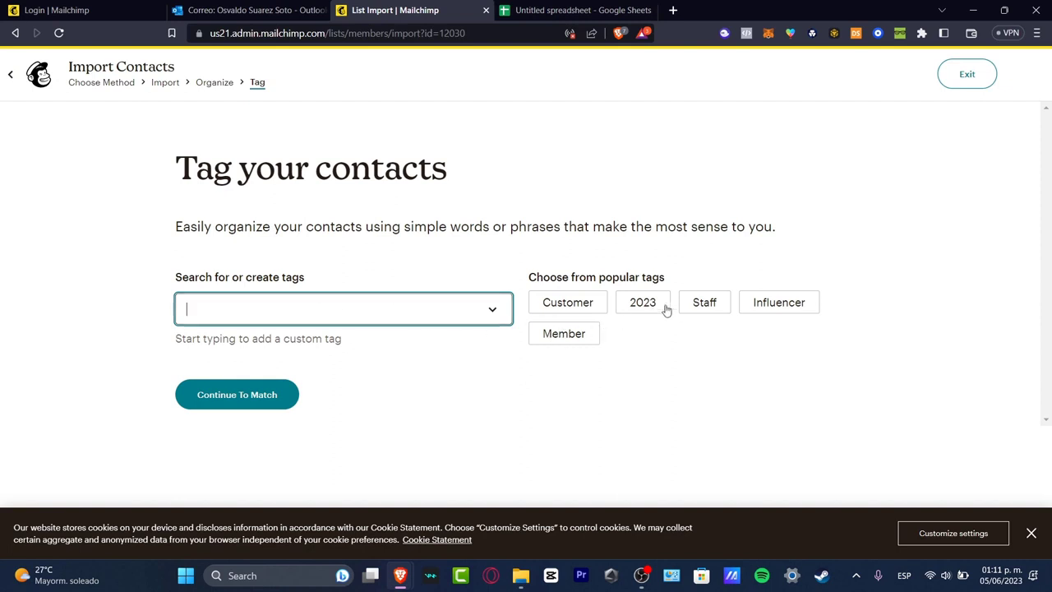
pyautogui.click(564, 333)
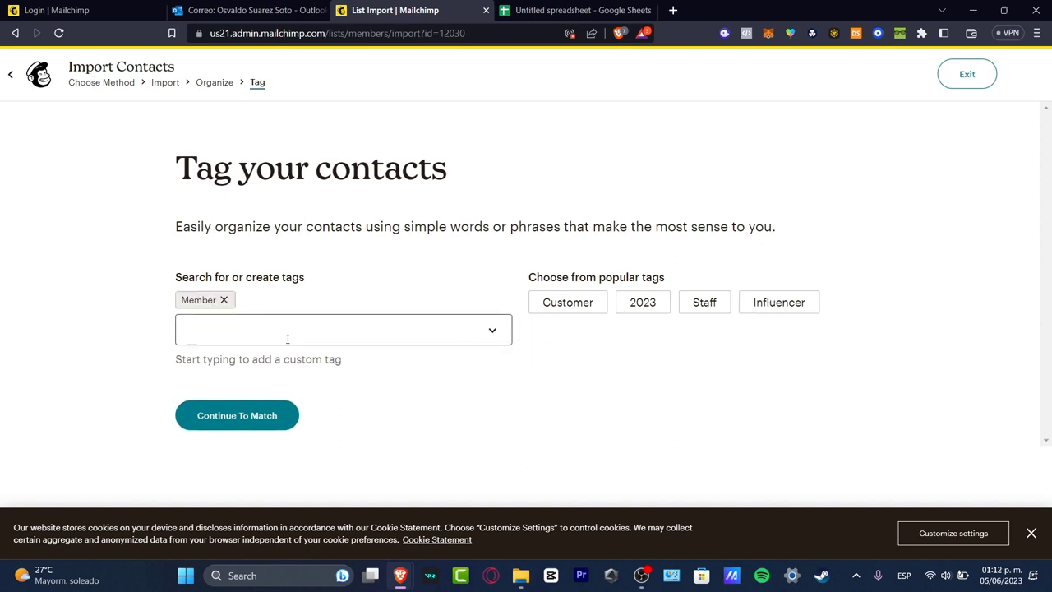
pyautogui.click(242, 416)
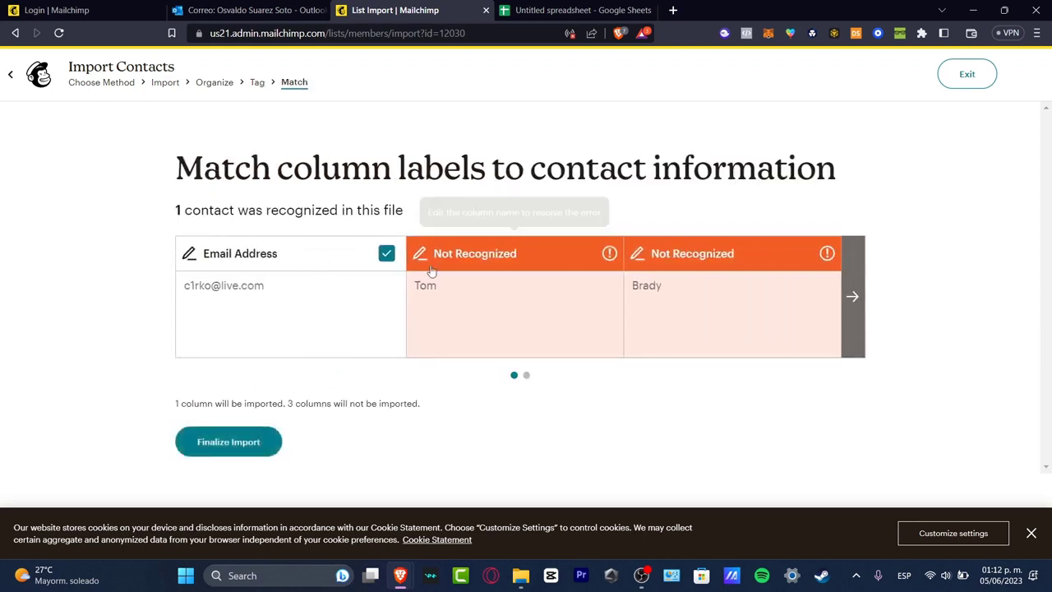
# Map columns to First Name, Last Name and Address - Combined, then finalize the import.
pyautogui.click(485, 257)
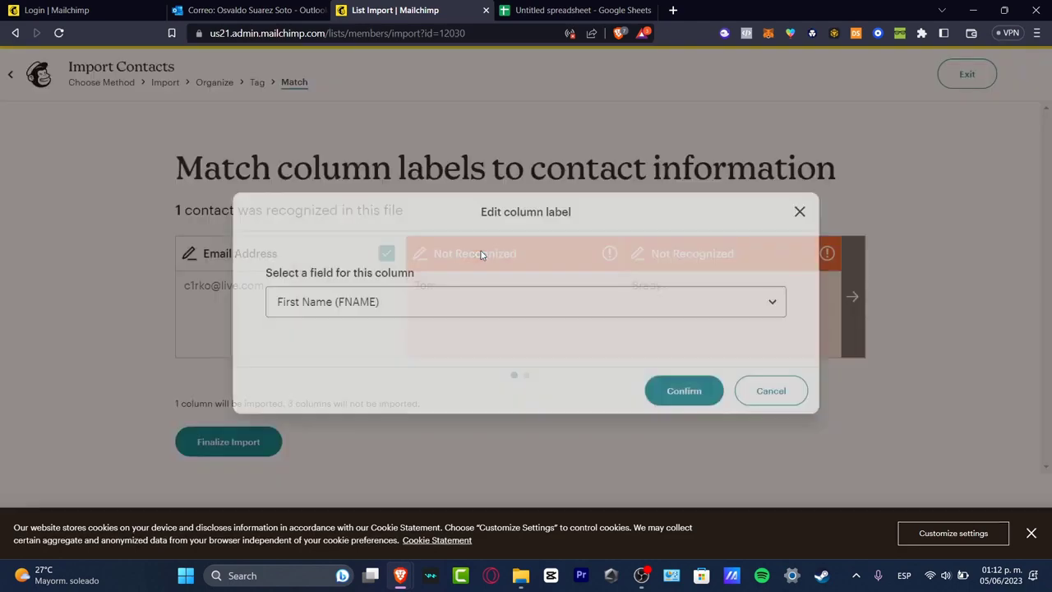
pyautogui.click(451, 299)
pyautogui.click(721, 388)
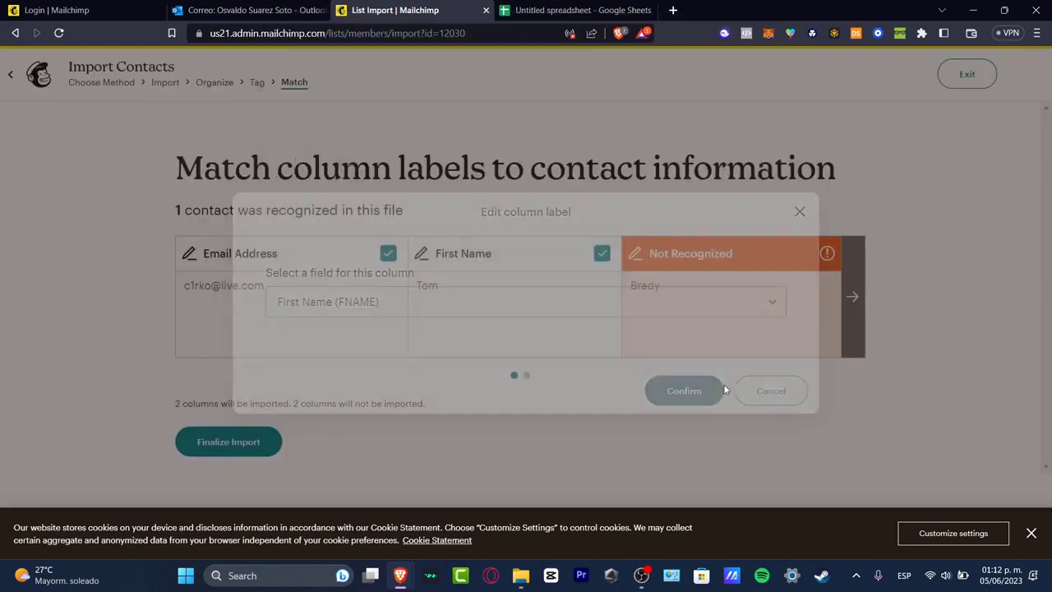
pyautogui.click(700, 254)
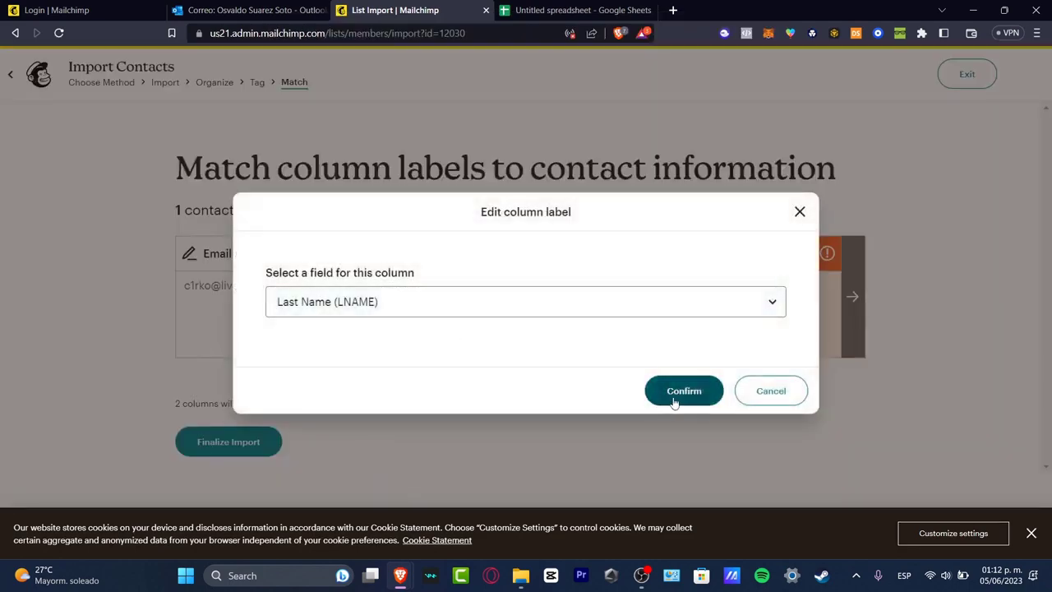
pyautogui.click(676, 395)
pyautogui.click(852, 323)
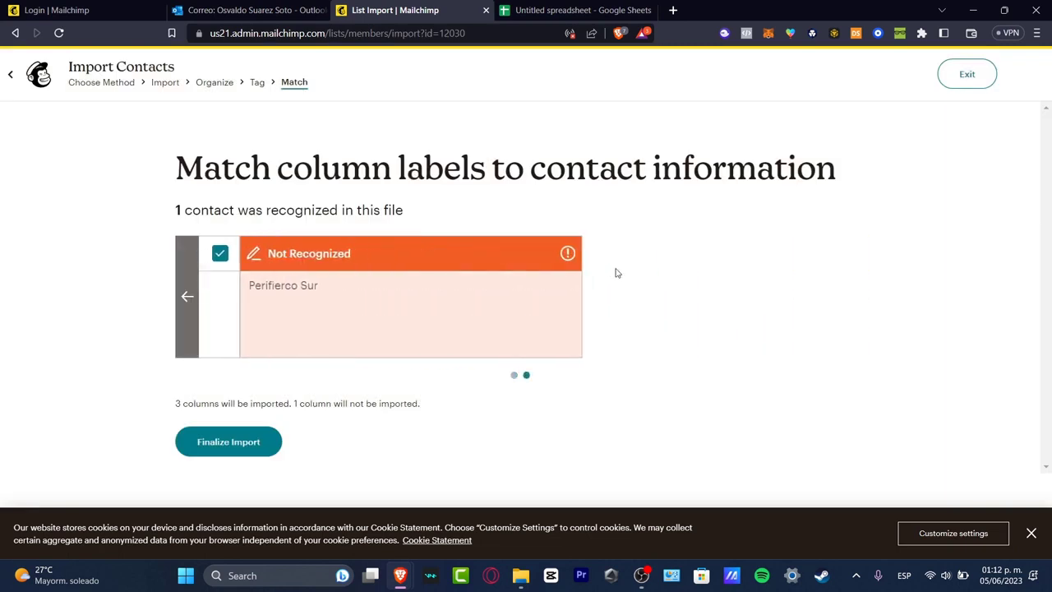
pyautogui.click(305, 253)
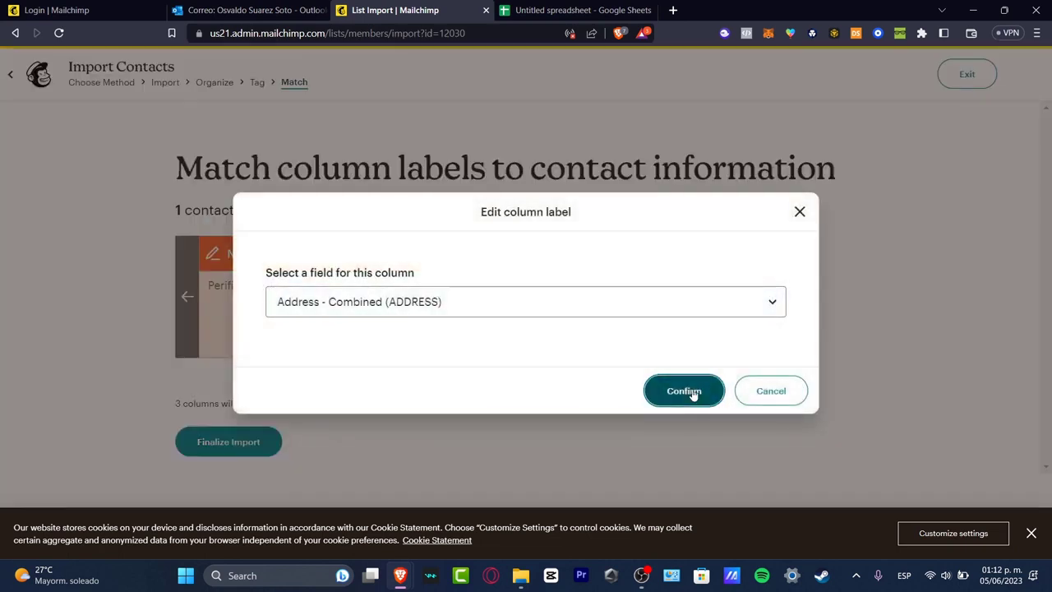
pyautogui.click(690, 392)
pyautogui.click(254, 452)
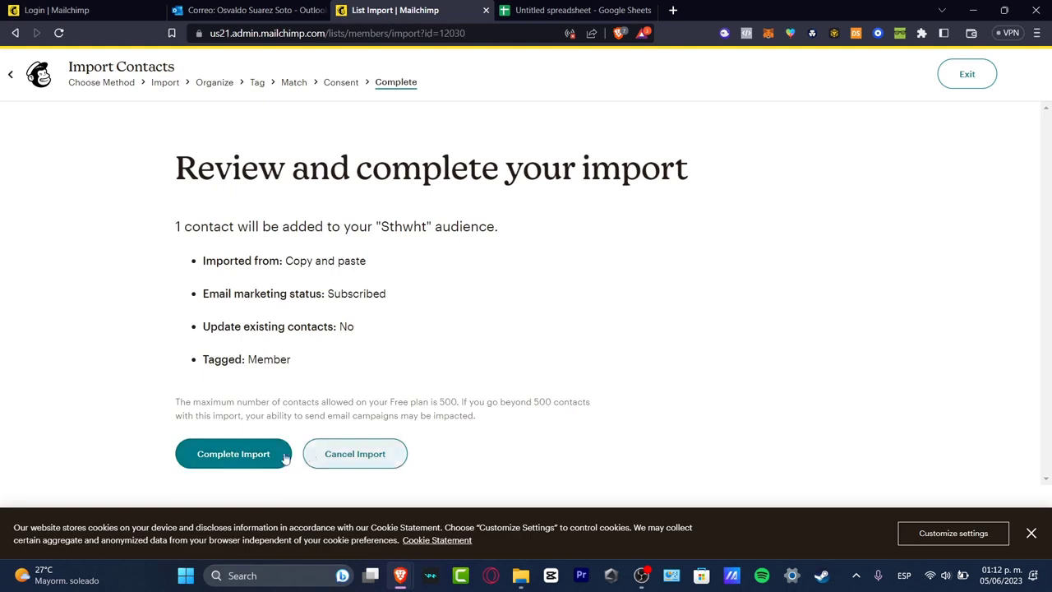
# Complete the contact import into Sthwht and view its one subscribed contact.
pyautogui.click(251, 457)
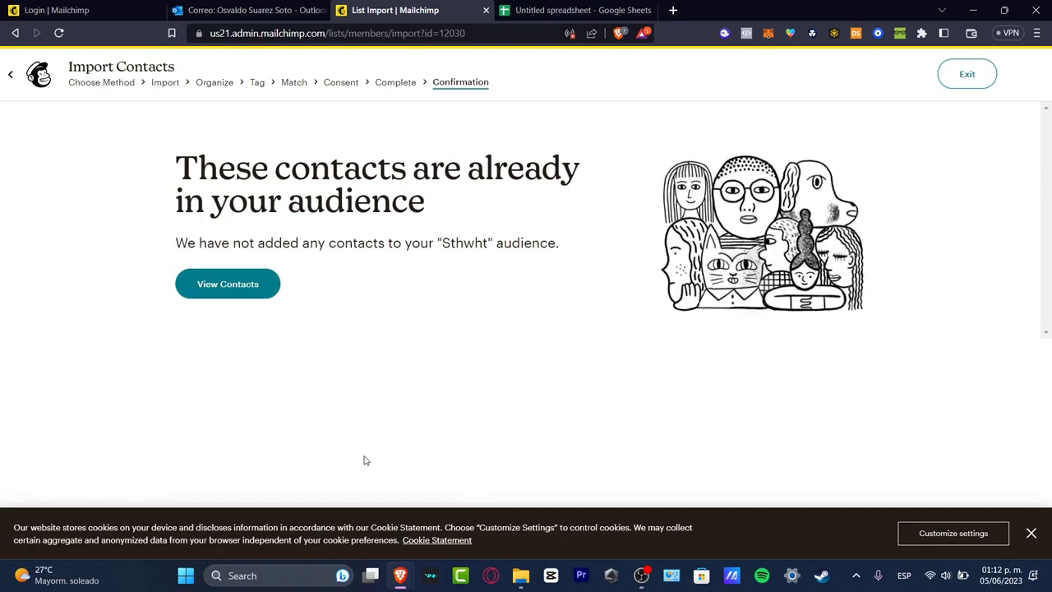
pyautogui.click(250, 292)
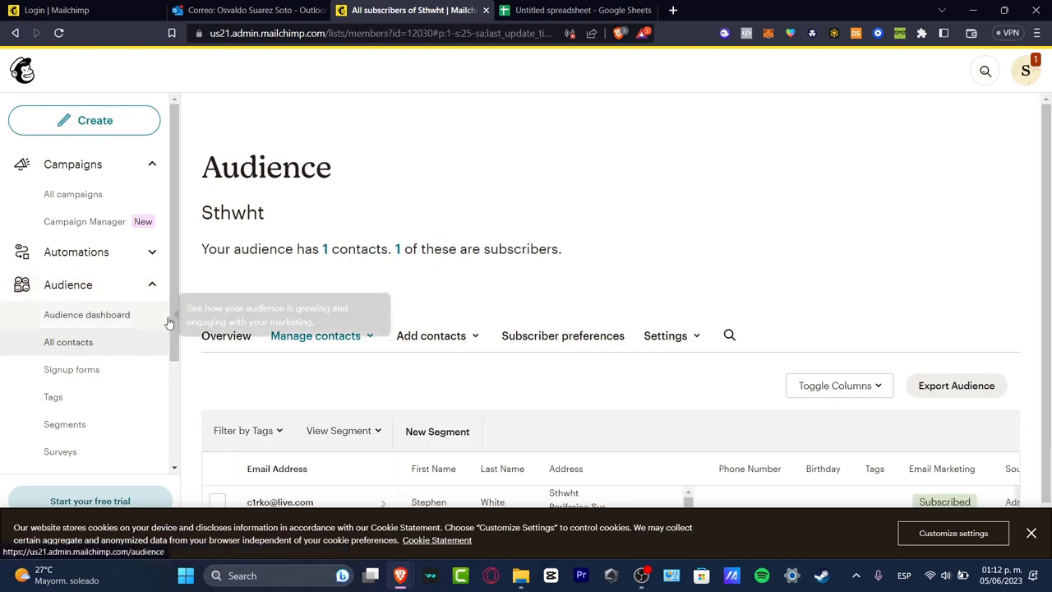
pyautogui.scroll(-1, 646, 328)
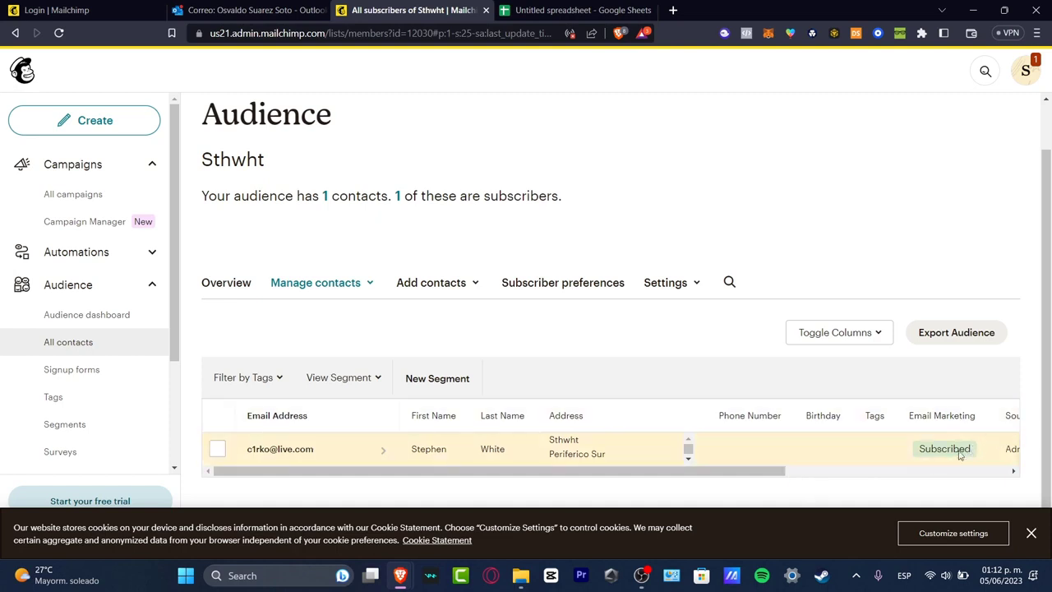
pyautogui.moveTo(764, 474); pyautogui.dragTo(1017, 474)
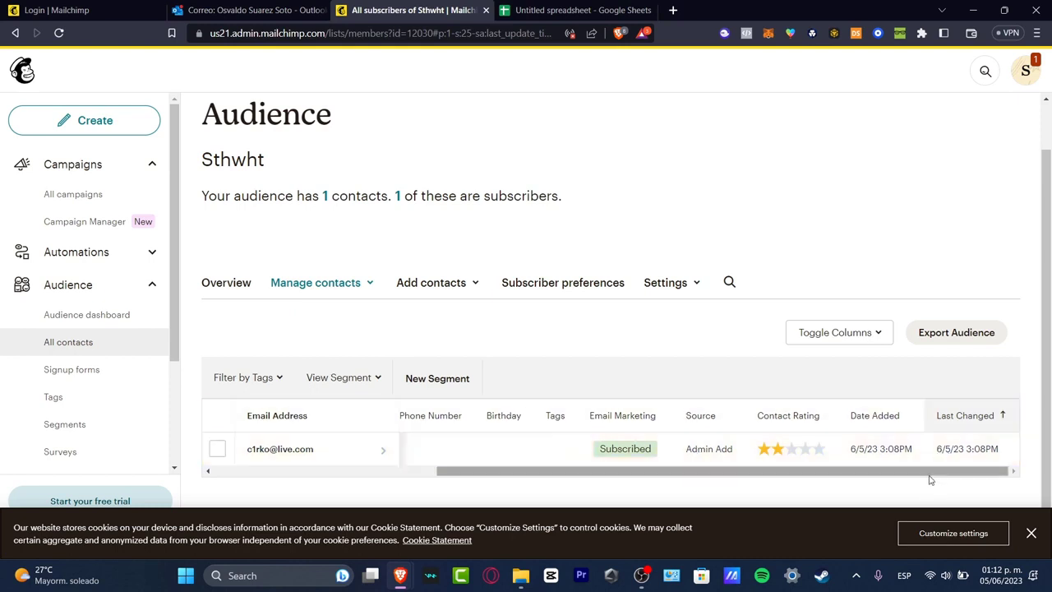
pyautogui.moveTo(931, 480); pyautogui.dragTo(357, 446)
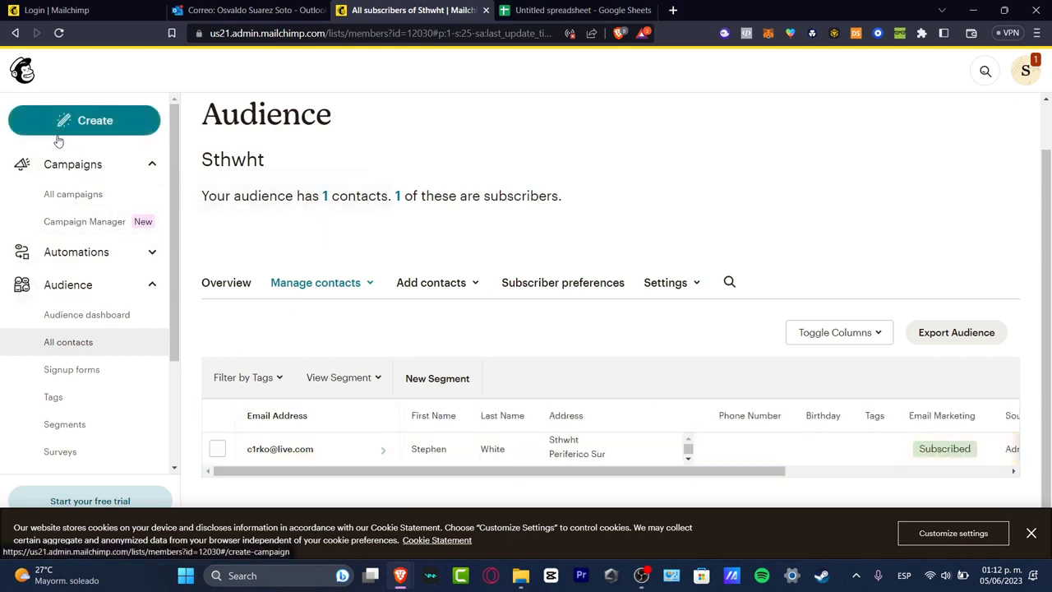
# Create a regular email campaign draft, dismissing the cookie notice and choosing the New Builder.
pyautogui.click(117, 120)
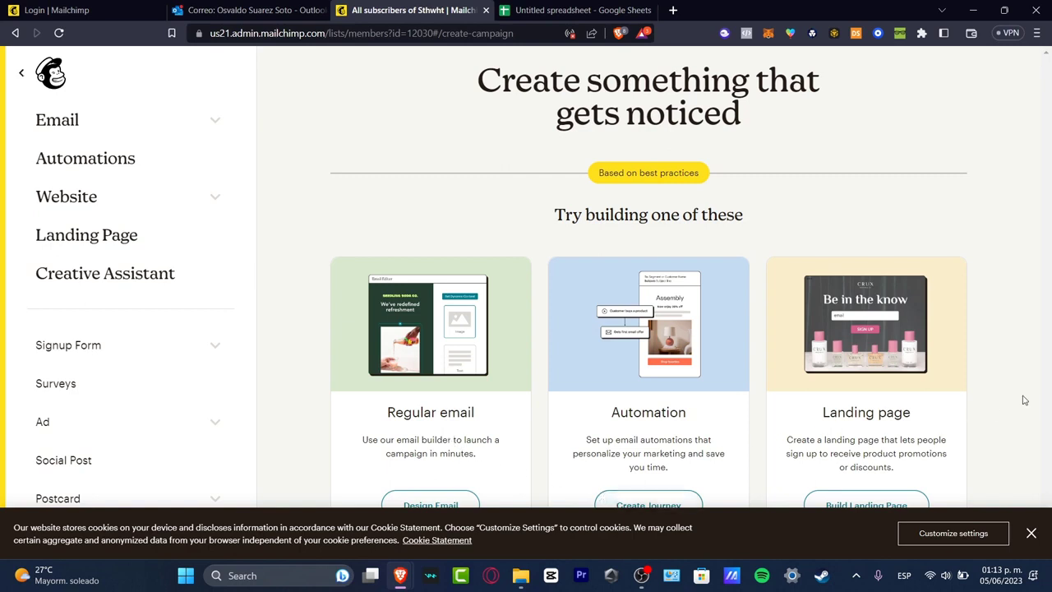
pyautogui.click(1032, 534)
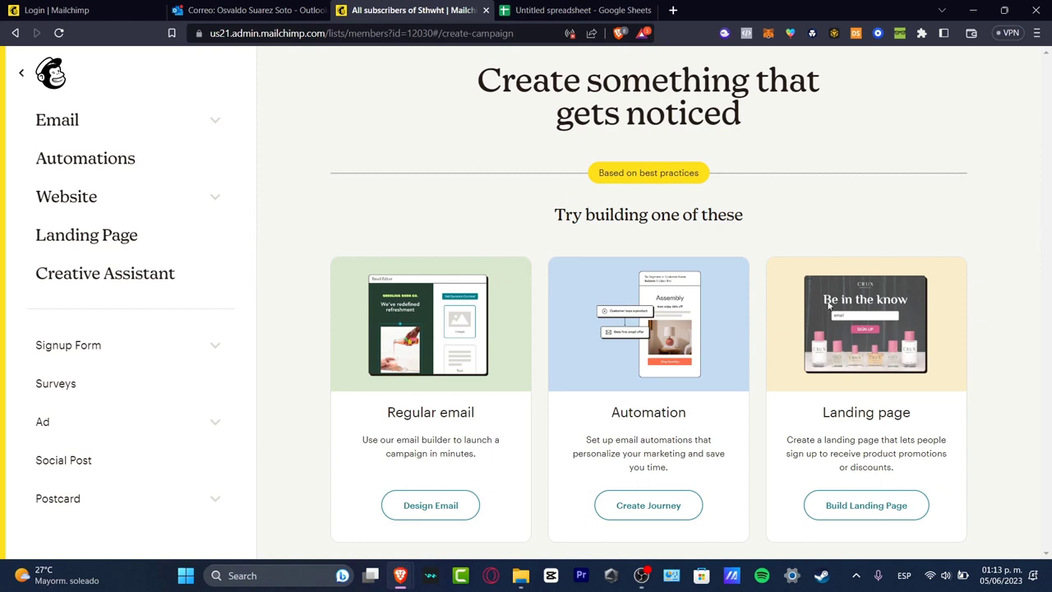
pyautogui.click(448, 508)
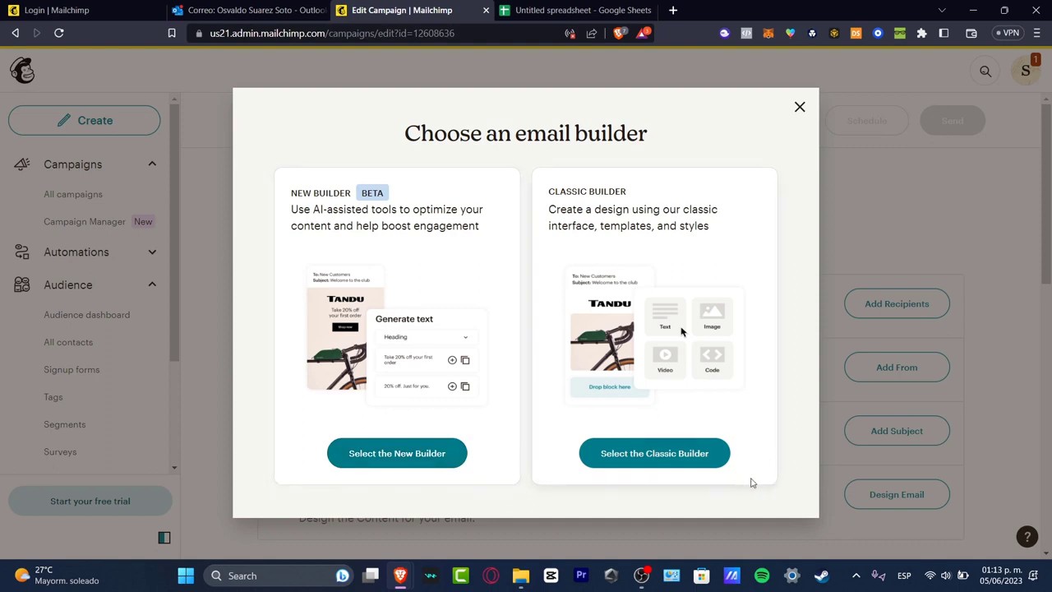
pyautogui.click(419, 464)
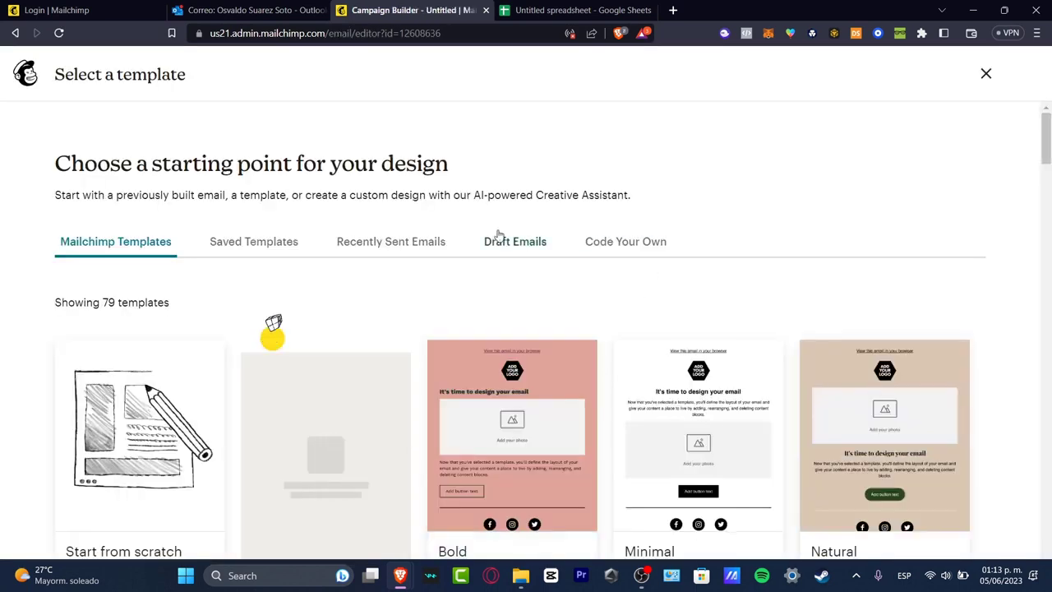
# Browse the template gallery and apply the Bold template to the email.
pyautogui.moveTo(341, 160); pyautogui.dragTo(183, 145)
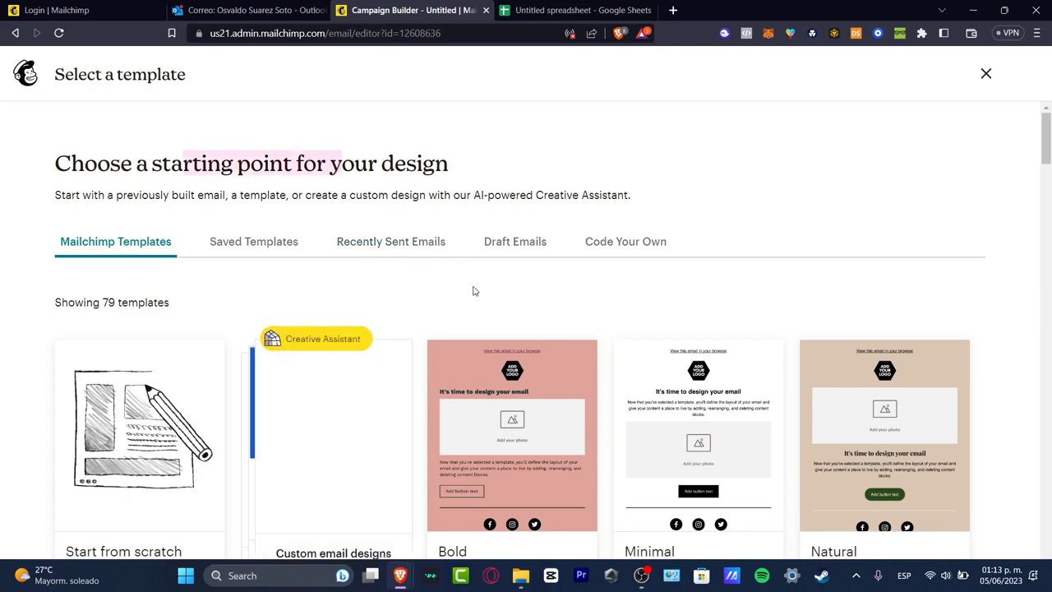
pyautogui.scroll(-3, 452, 291)
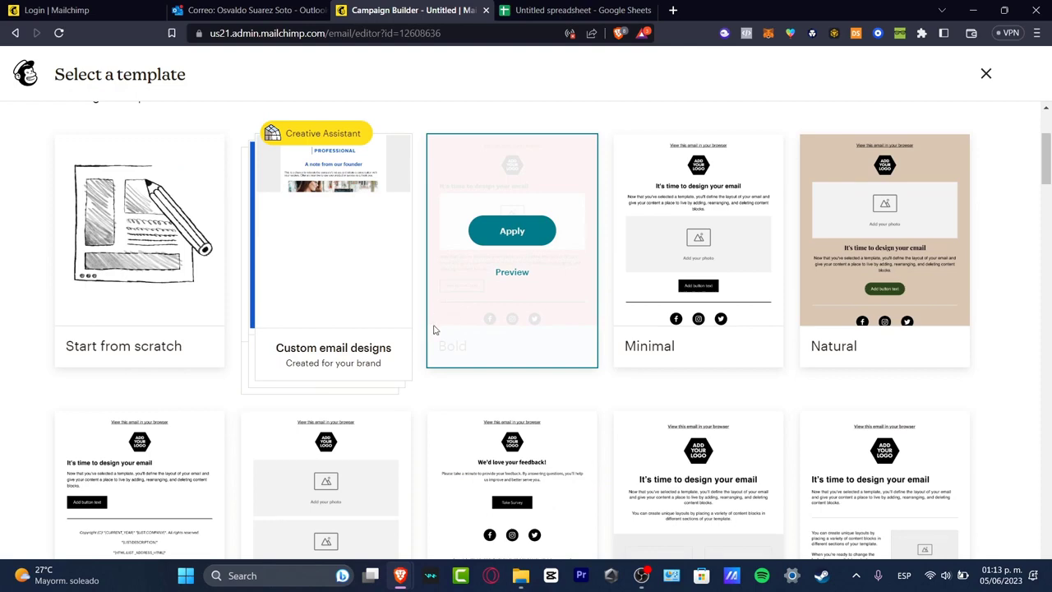
pyautogui.scroll(3, 436, 330)
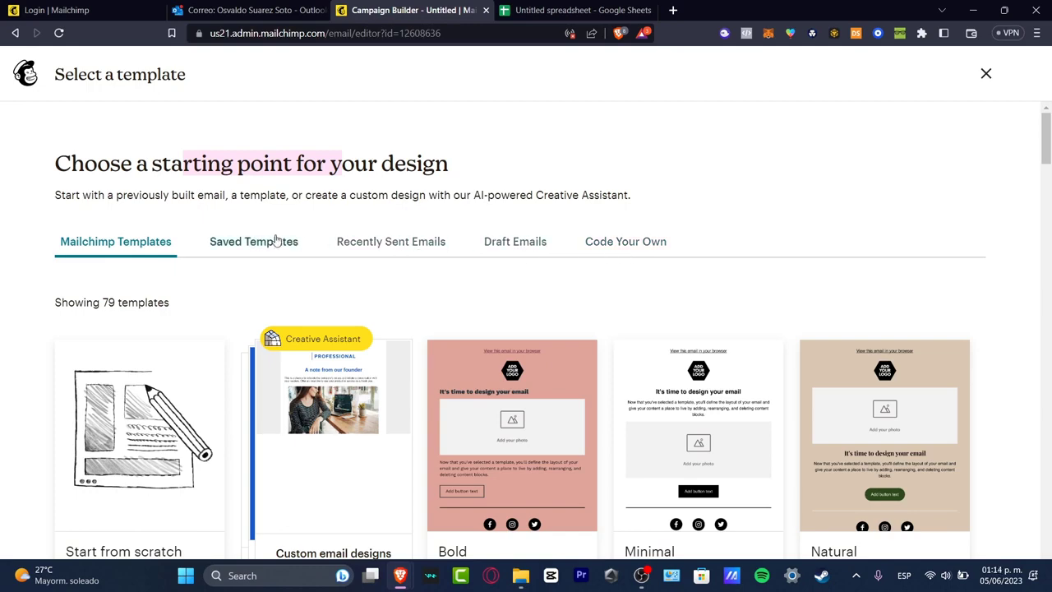
pyautogui.scroll(-3, 423, 304)
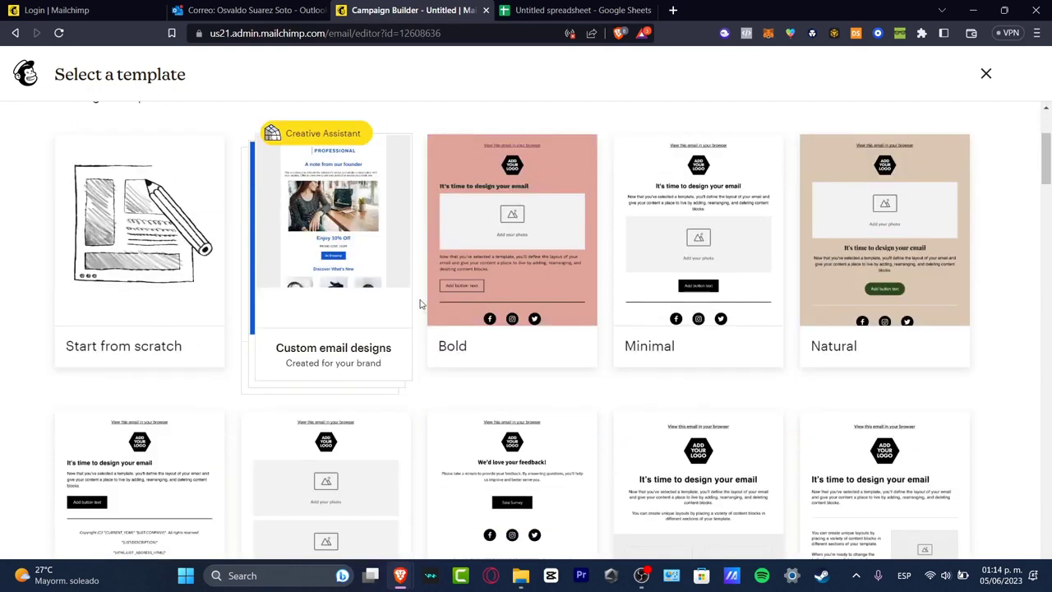
pyautogui.scroll(3, 420, 304)
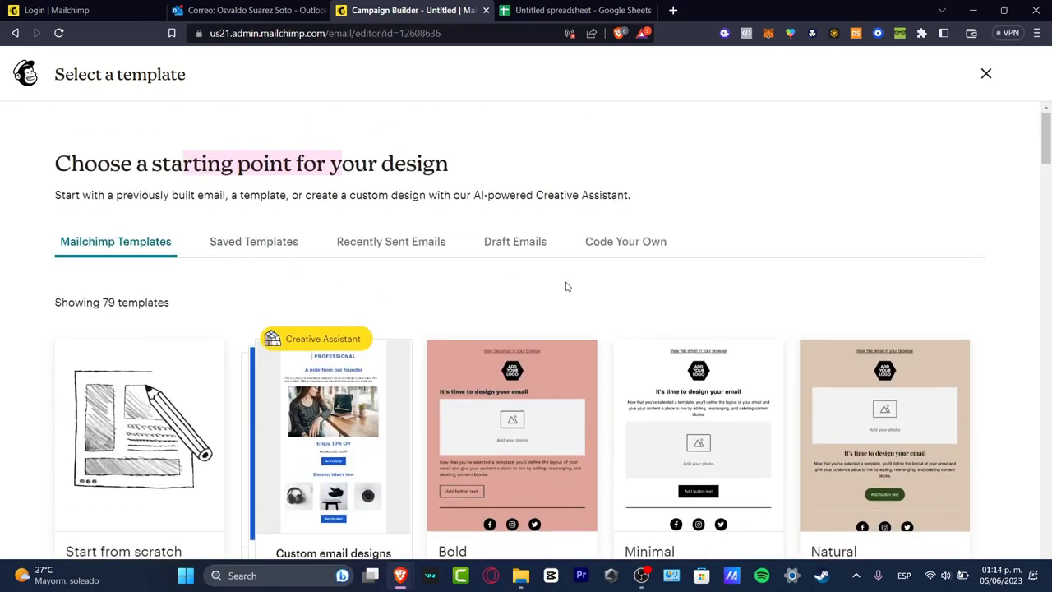
pyautogui.scroll(-3, 565, 286)
pyautogui.scroll(-5, 570, 290)
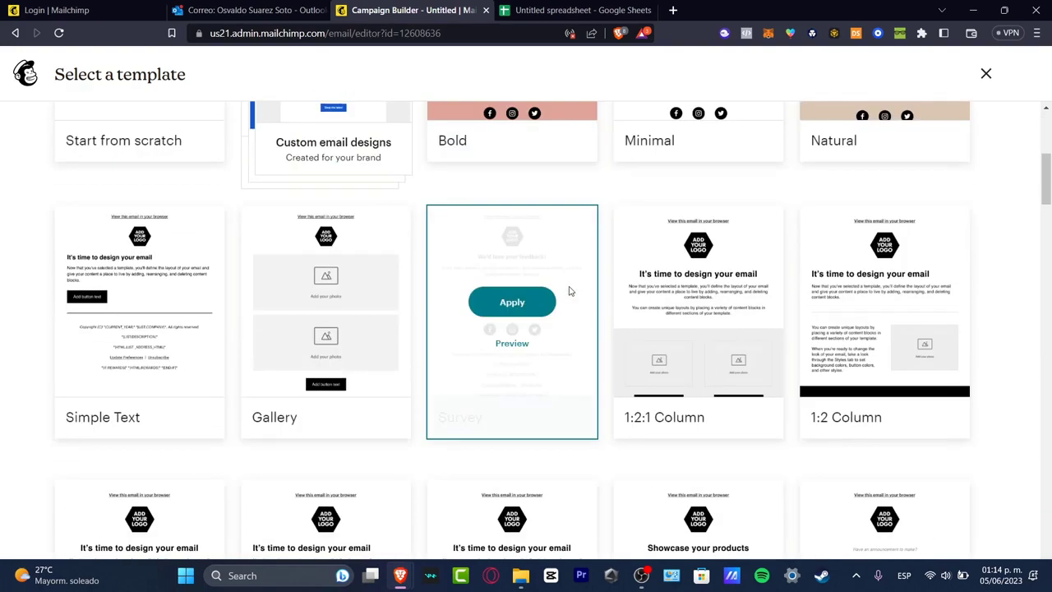
pyautogui.scroll(-5, 852, 383)
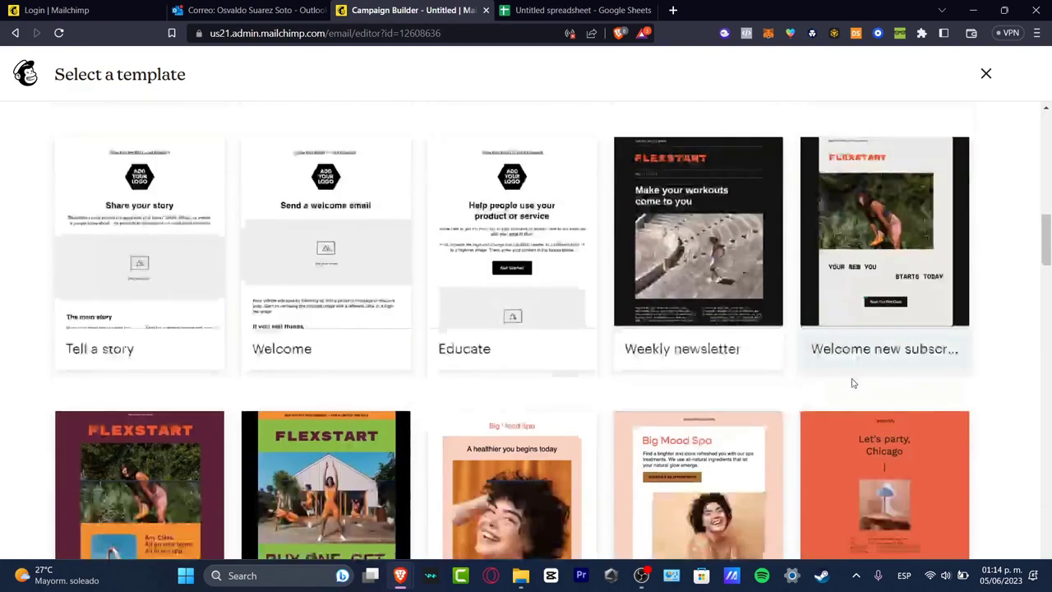
pyautogui.scroll(-5, 853, 385)
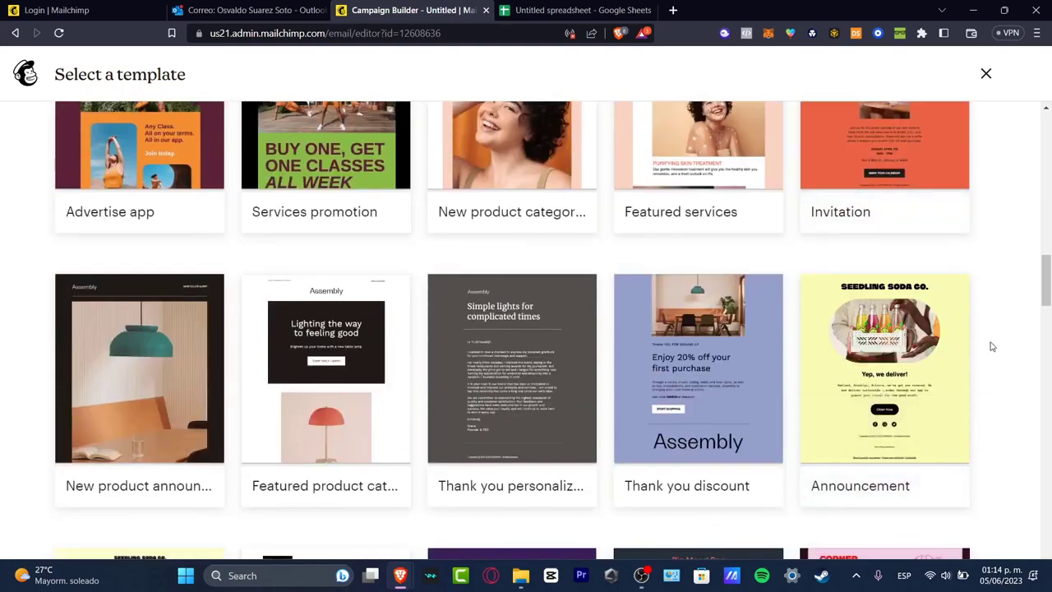
pyautogui.scroll(-5, 994, 350)
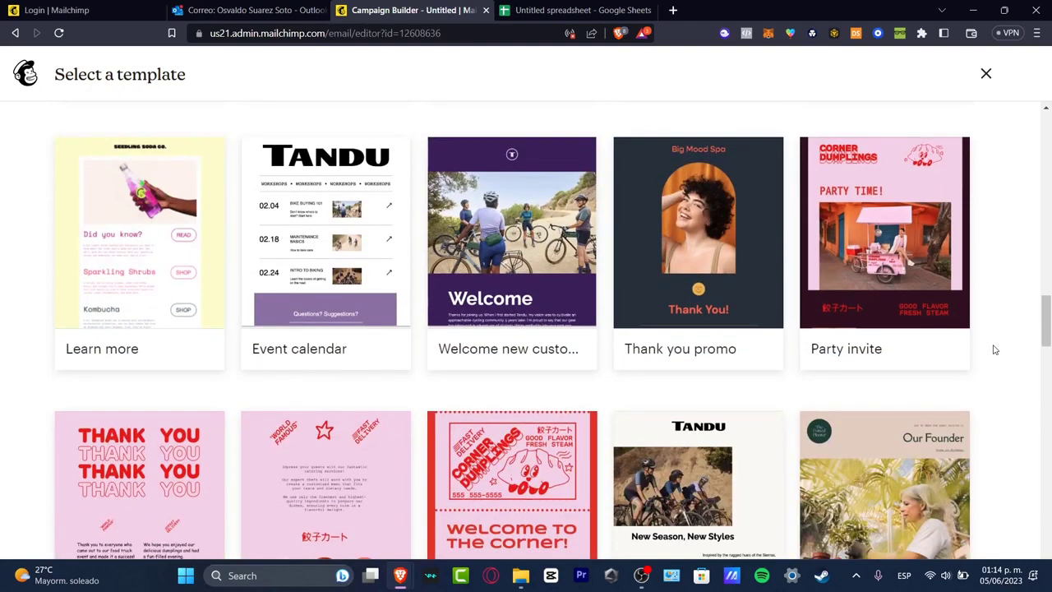
pyautogui.scroll(-7, 993, 350)
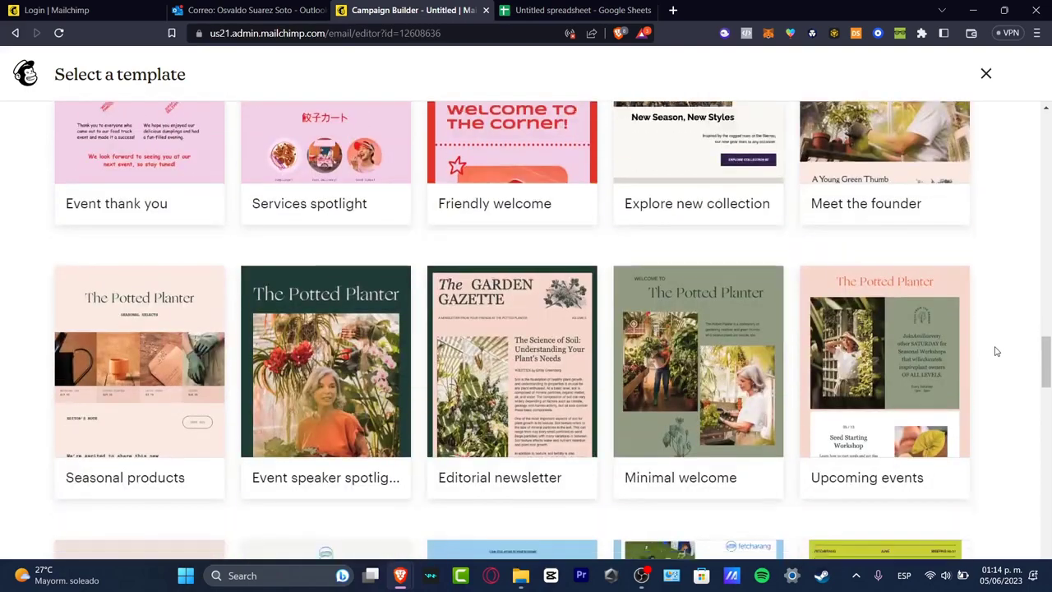
pyautogui.scroll(-5, 996, 351)
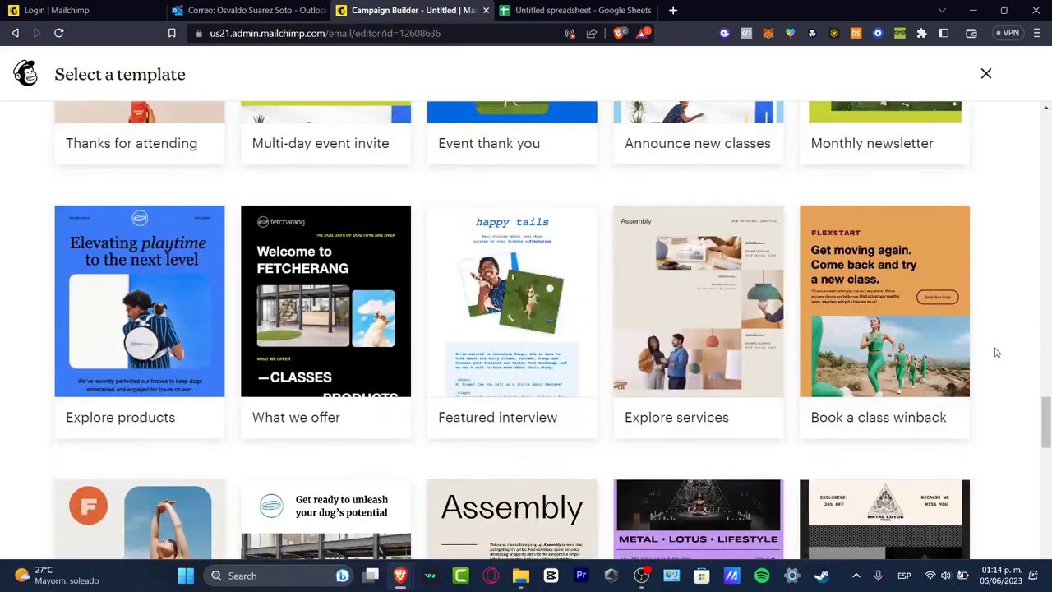
pyautogui.scroll(-5, 995, 353)
pyautogui.scroll(-5, 999, 354)
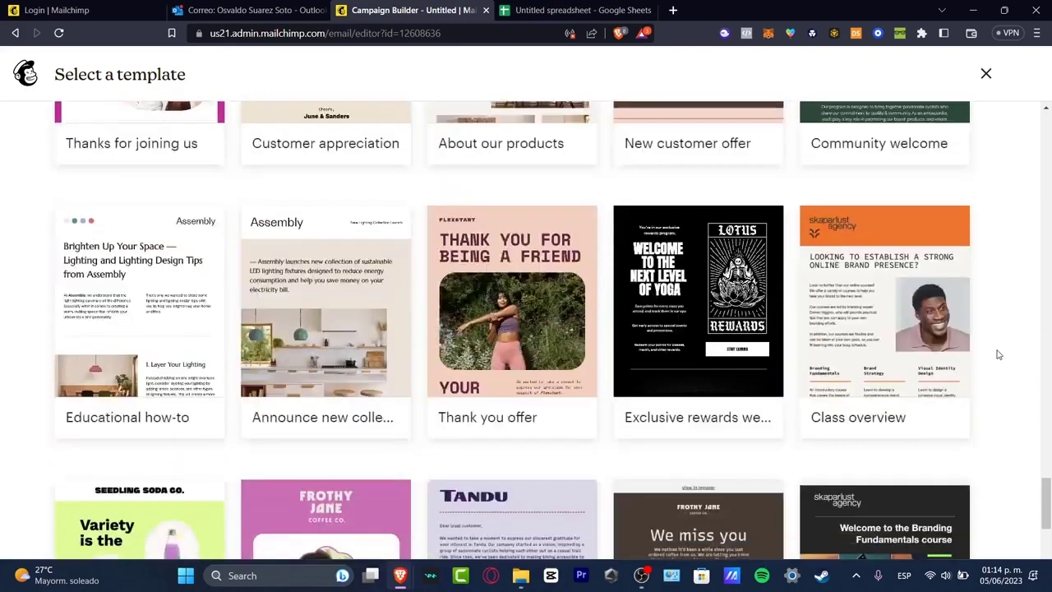
pyautogui.scroll(-9, 999, 355)
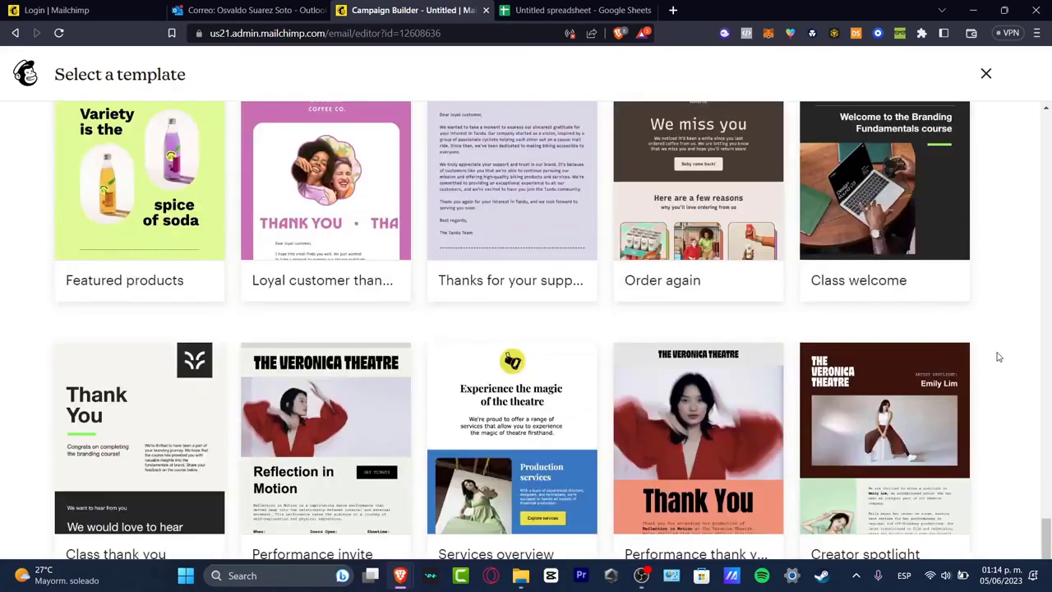
pyautogui.scroll(10, 999, 357)
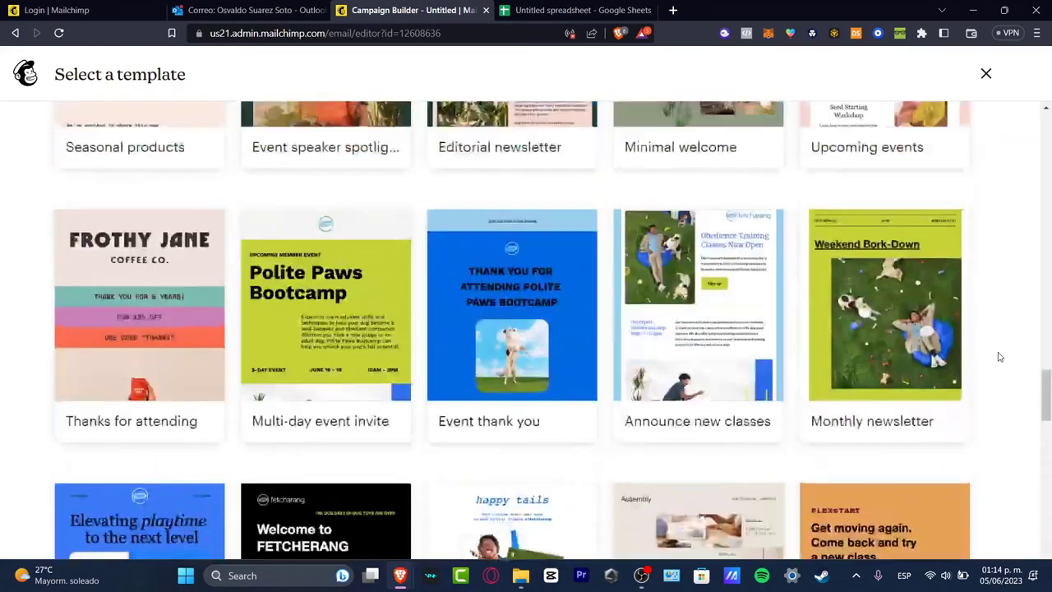
pyautogui.scroll(1, 1000, 357)
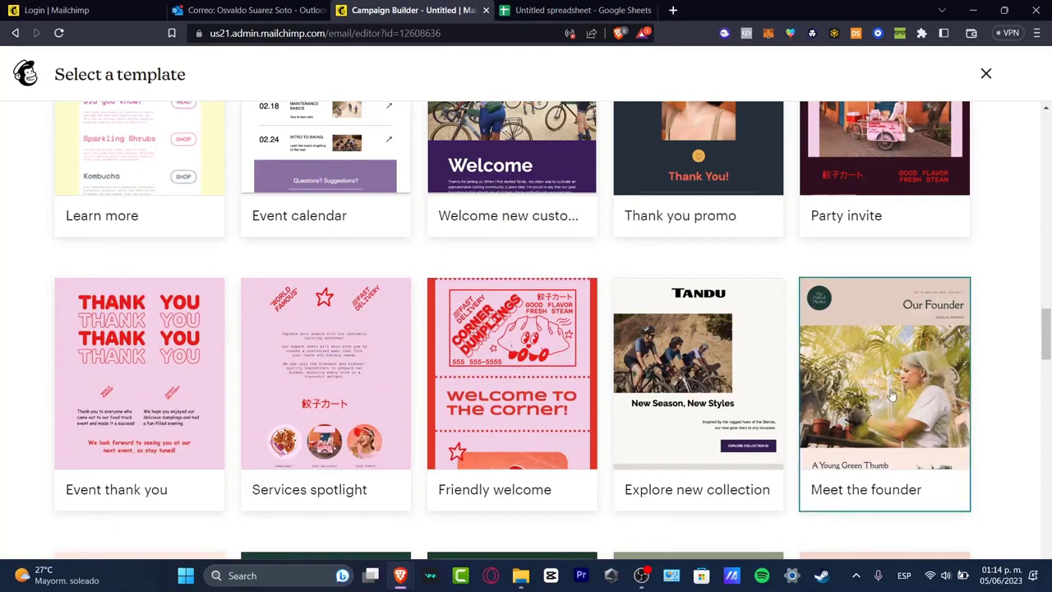
pyautogui.moveTo(698, 416)
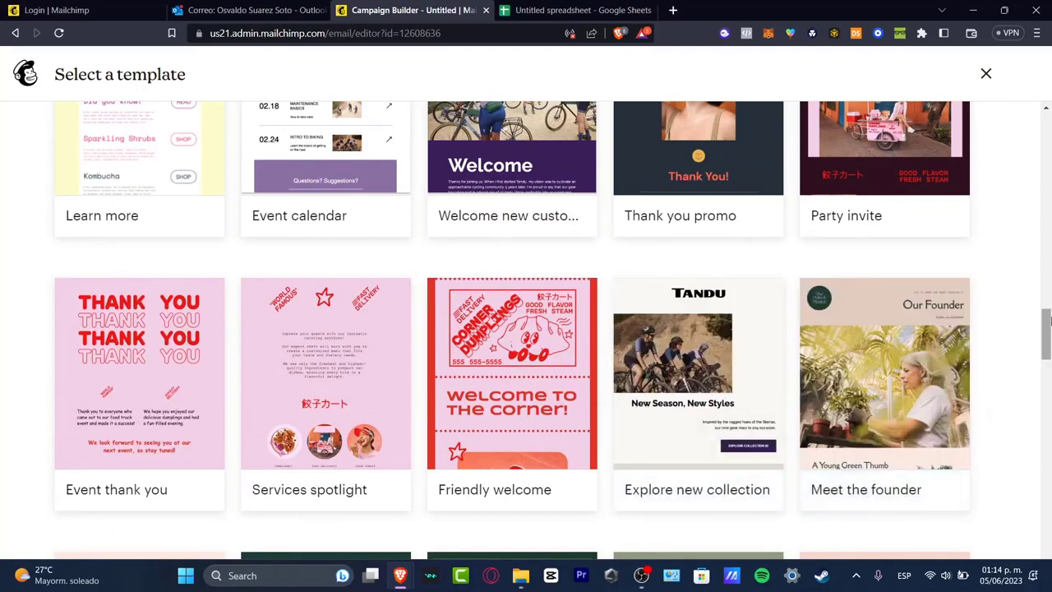
pyautogui.scroll(3, 1016, 346)
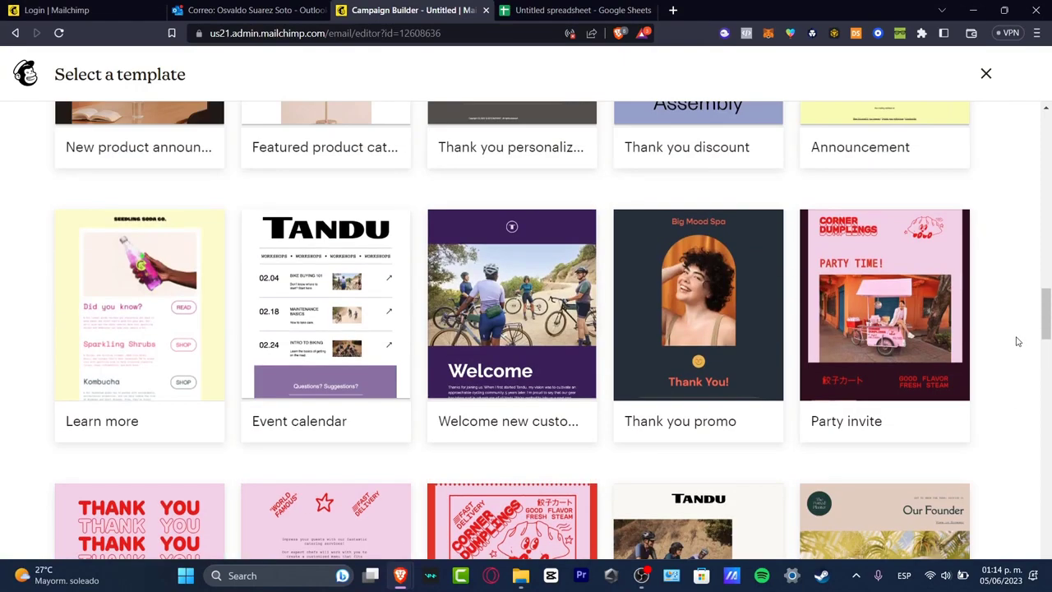
pyautogui.scroll(5, 1011, 354)
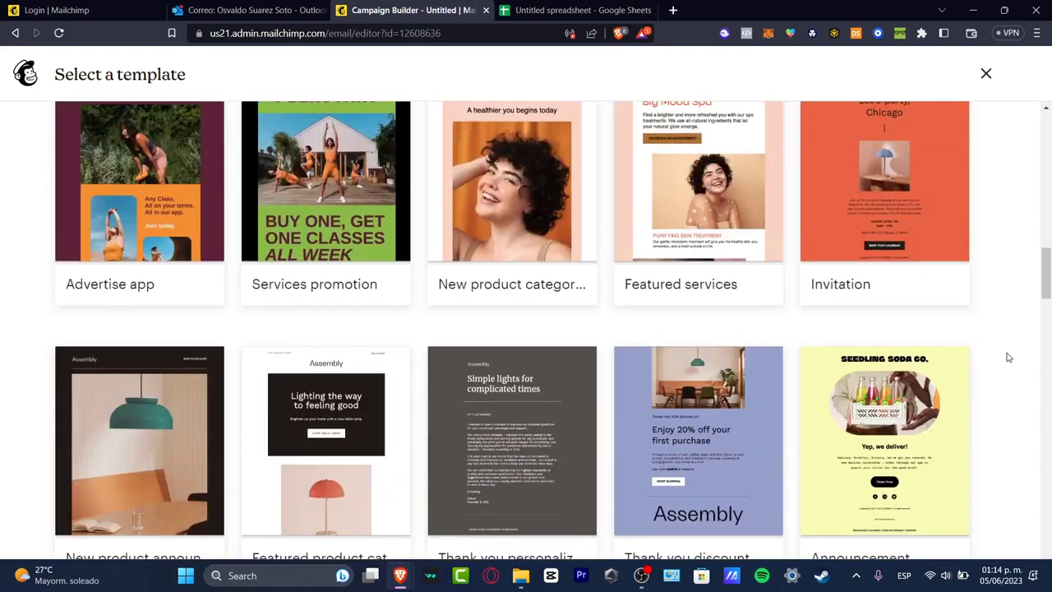
pyautogui.scroll(-3, 1009, 359)
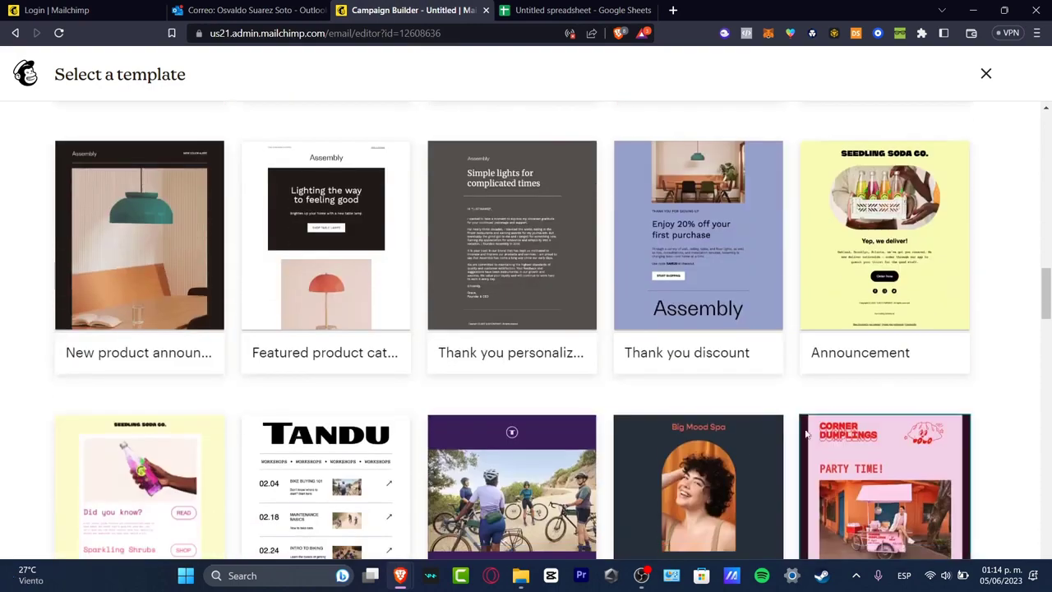
pyautogui.moveTo(743, 460)
pyautogui.scroll(-3, 742, 461)
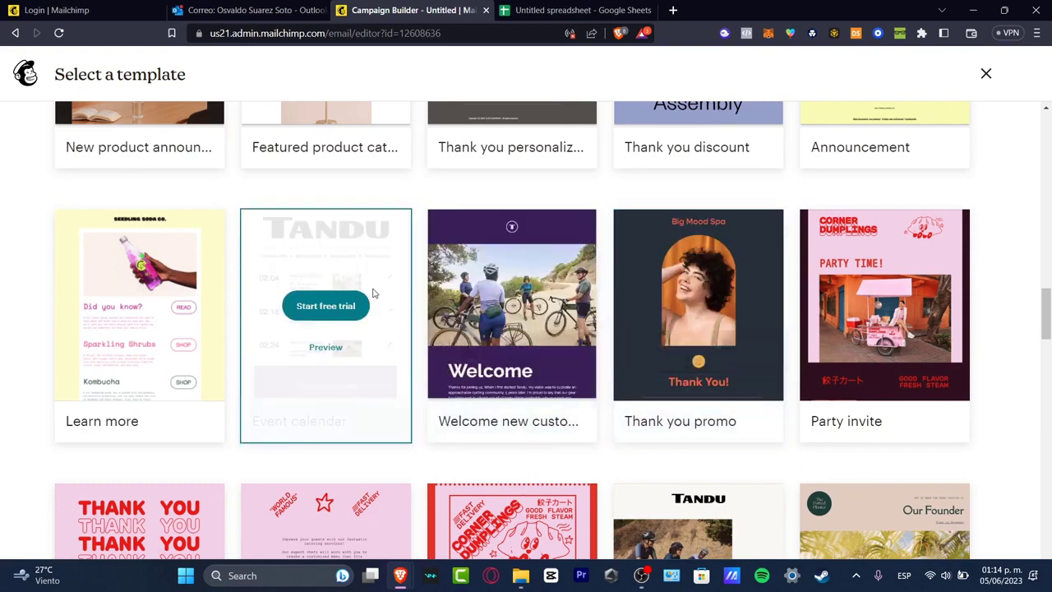
pyautogui.scroll(3, 372, 292)
pyautogui.scroll(2, 373, 291)
pyautogui.scroll(3, 351, 172)
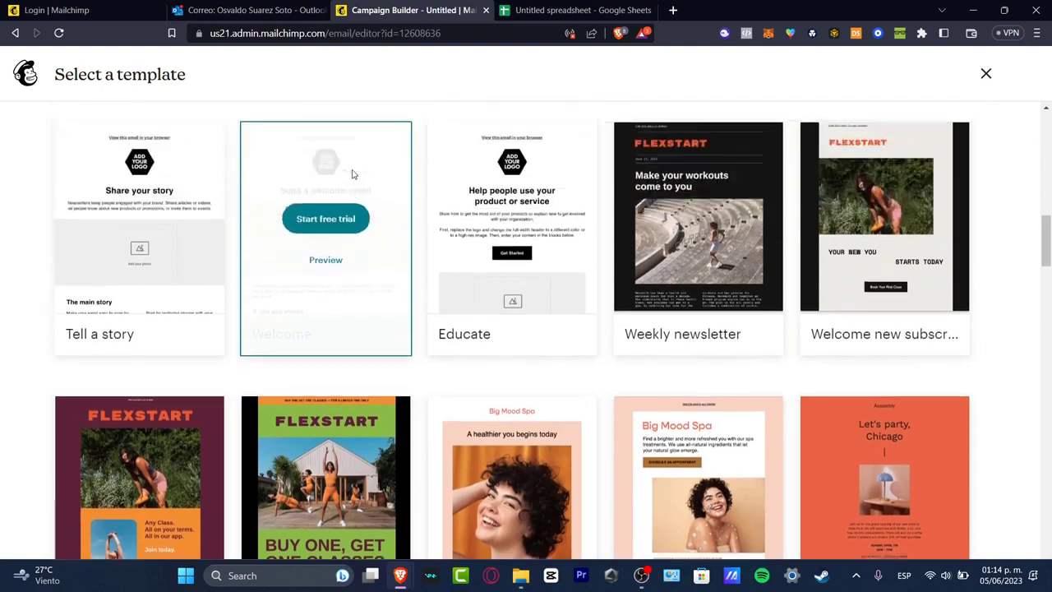
pyautogui.scroll(5, 511, 310)
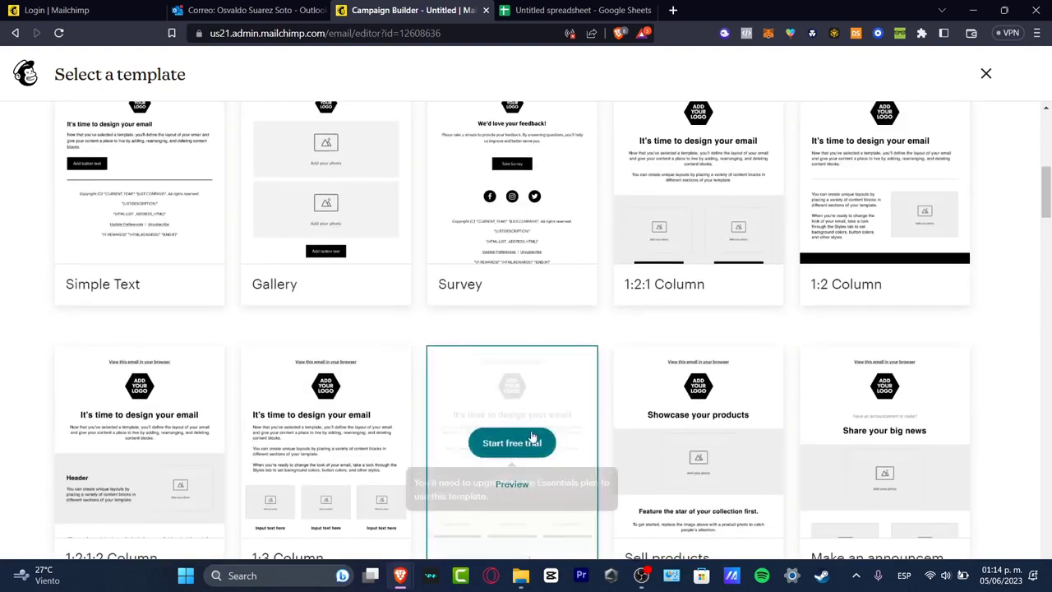
pyautogui.scroll(5, 505, 202)
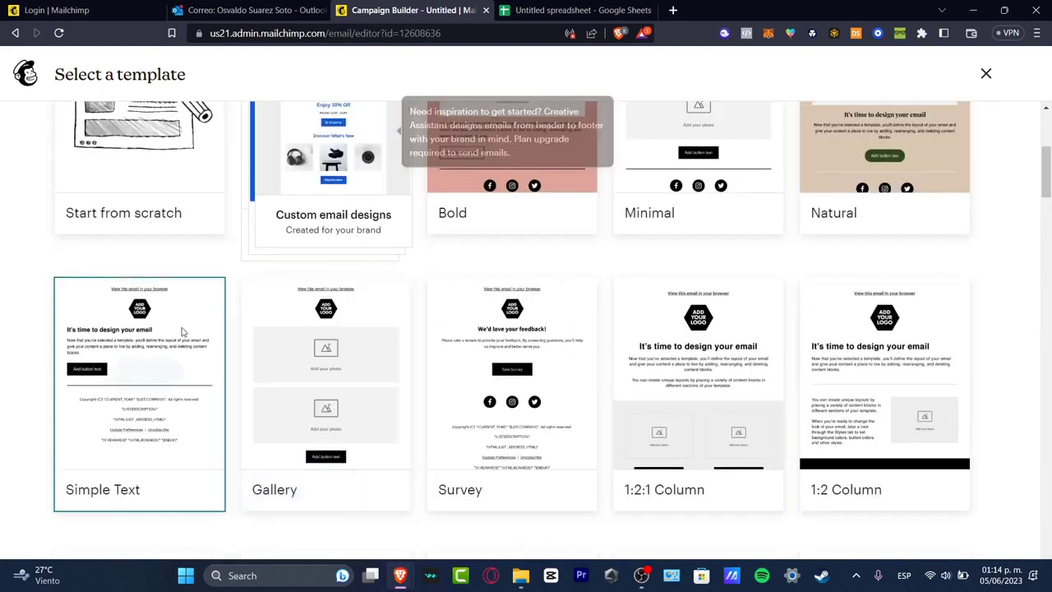
pyautogui.scroll(2, 470, 347)
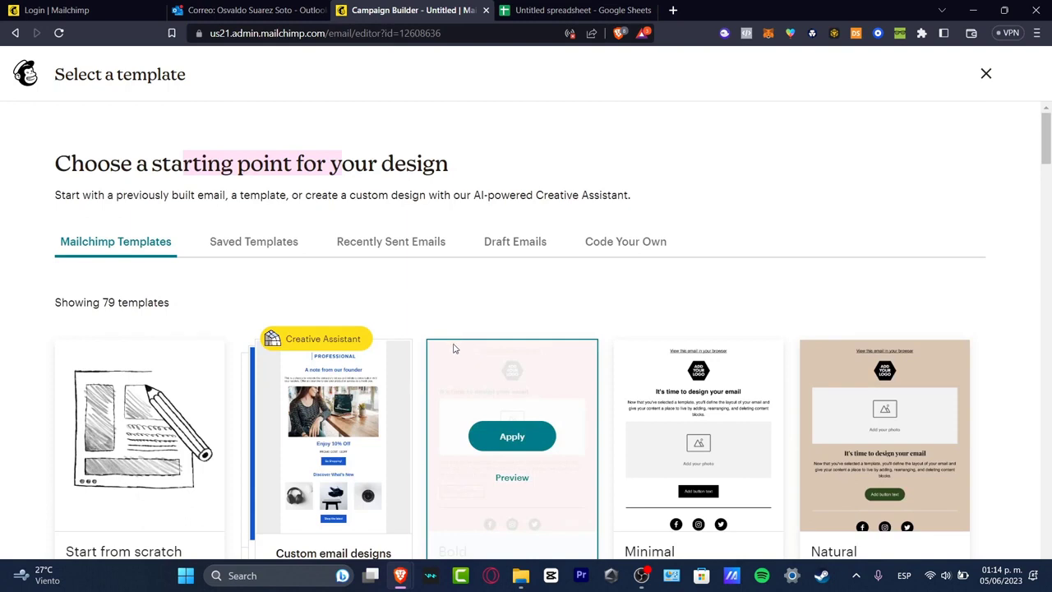
pyautogui.scroll(-3, 665, 280)
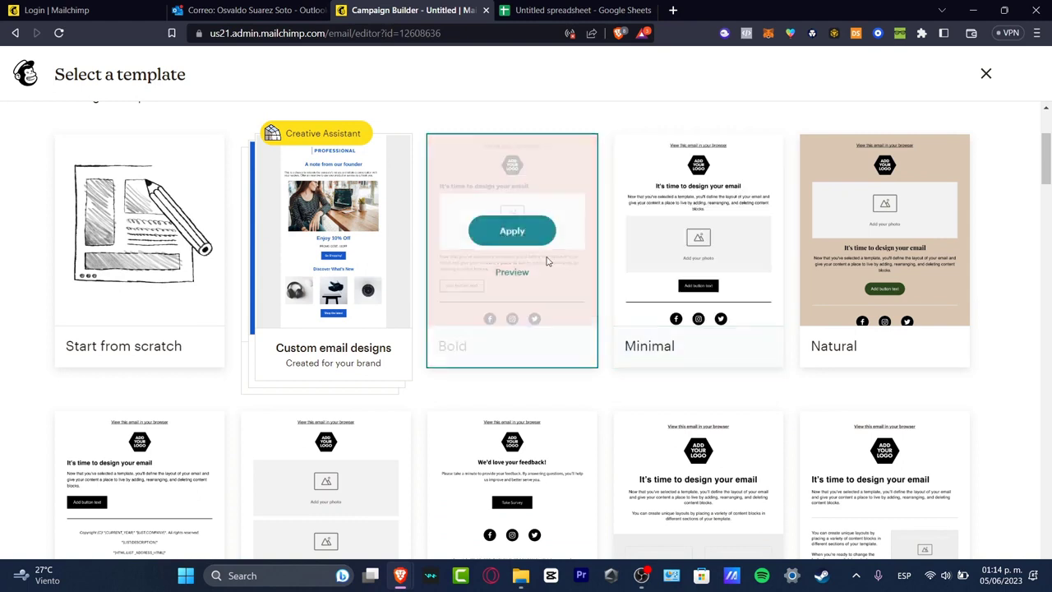
pyautogui.click(513, 232)
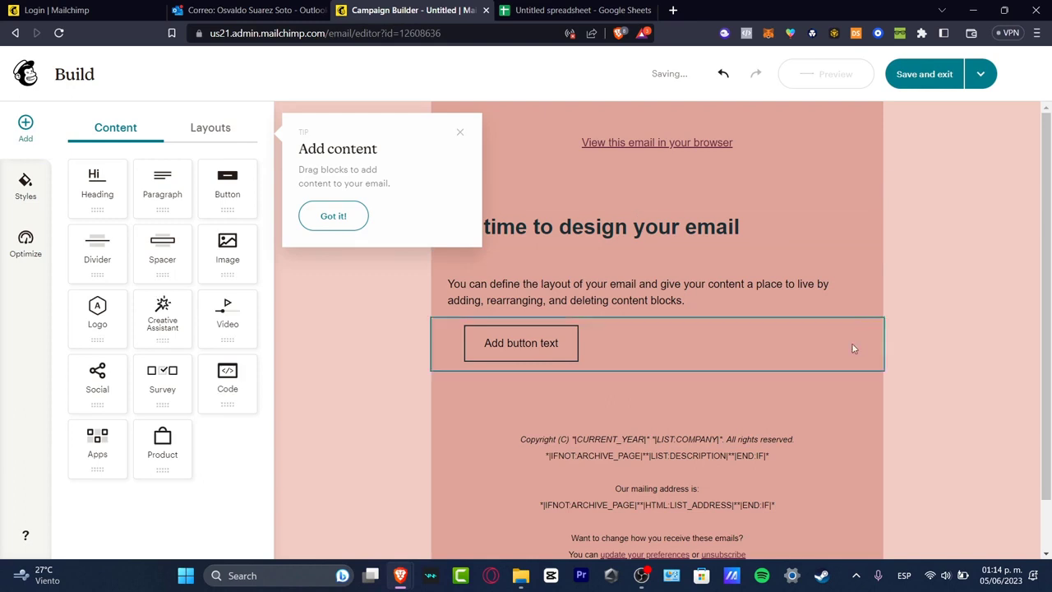
# Dismiss the add-content tip, then glance at and close the Social block settings.
pyautogui.click(347, 216)
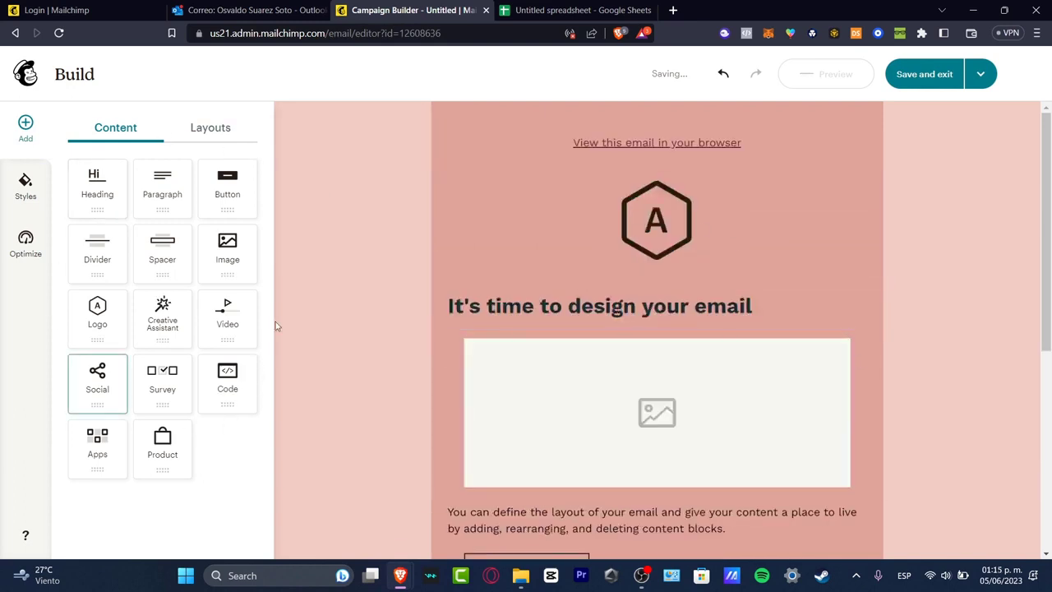
pyautogui.click(97, 378)
pyautogui.click(35, 120)
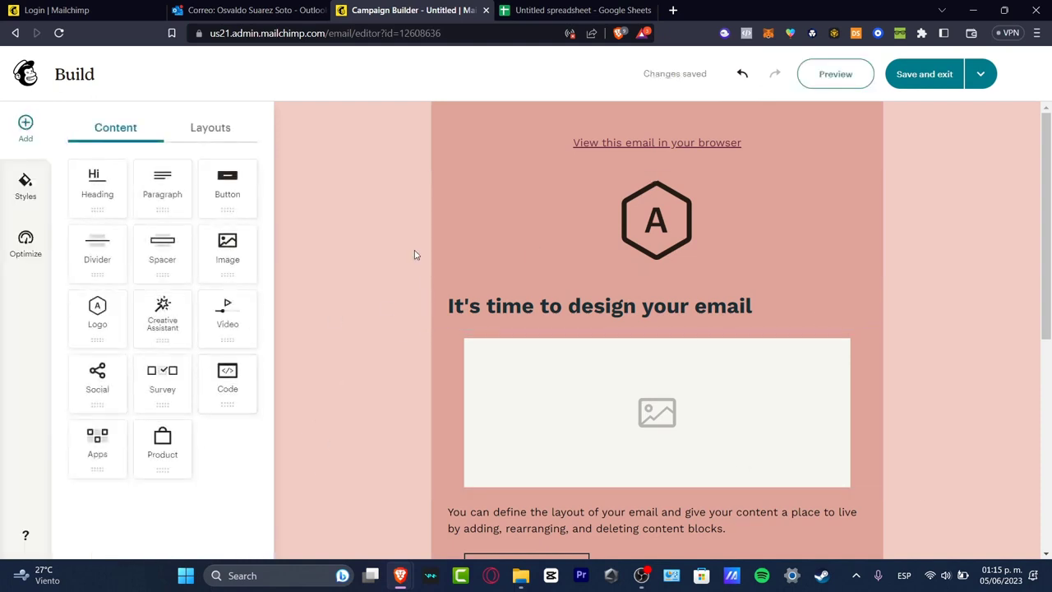
# Center-align the heading text block.
pyautogui.click(674, 219)
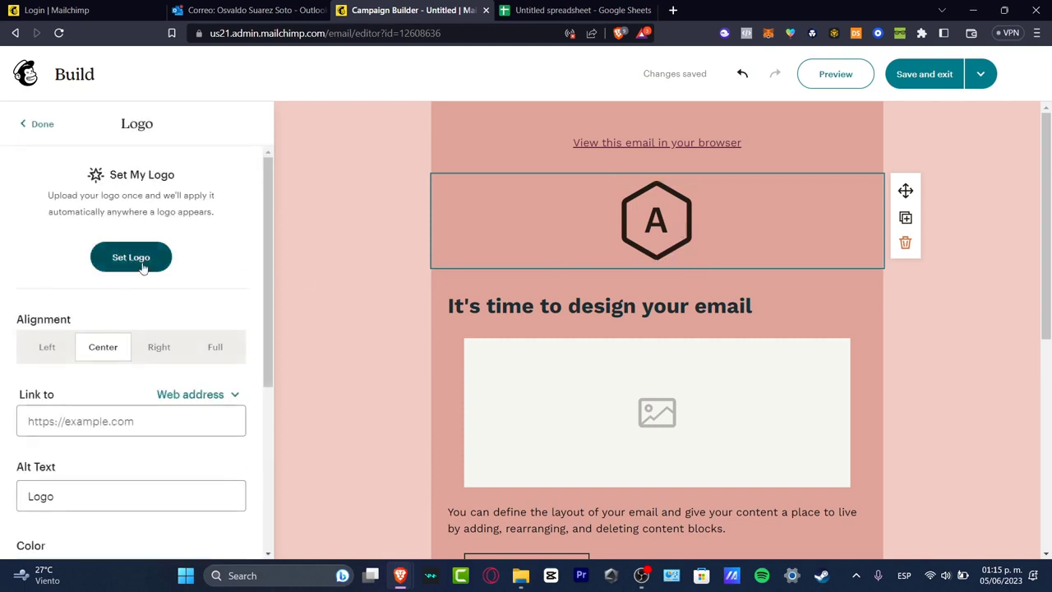
pyautogui.scroll(-3, 763, 284)
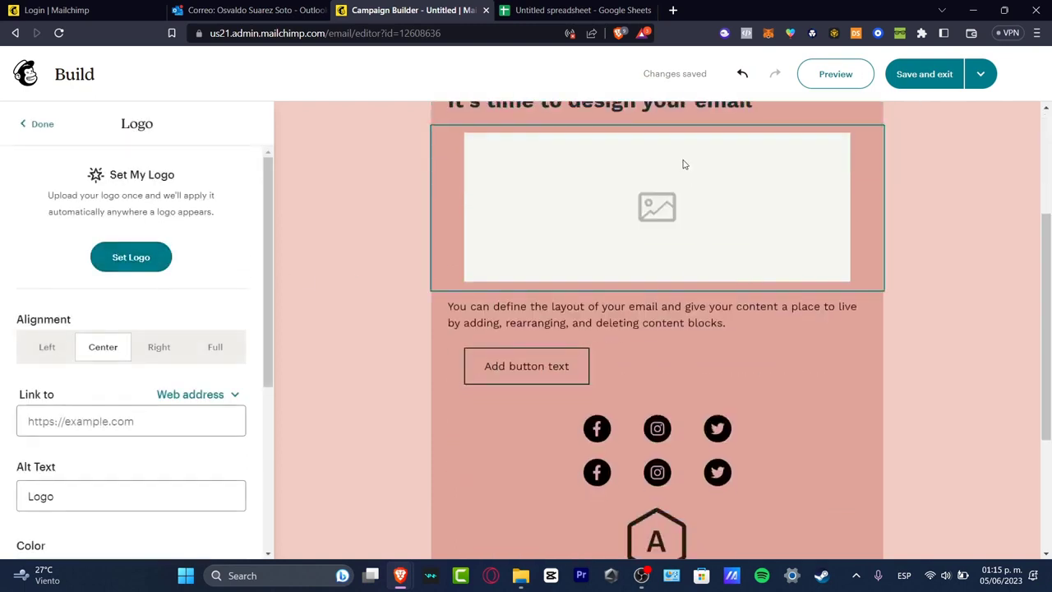
pyautogui.scroll(3, 682, 162)
pyautogui.click(771, 318)
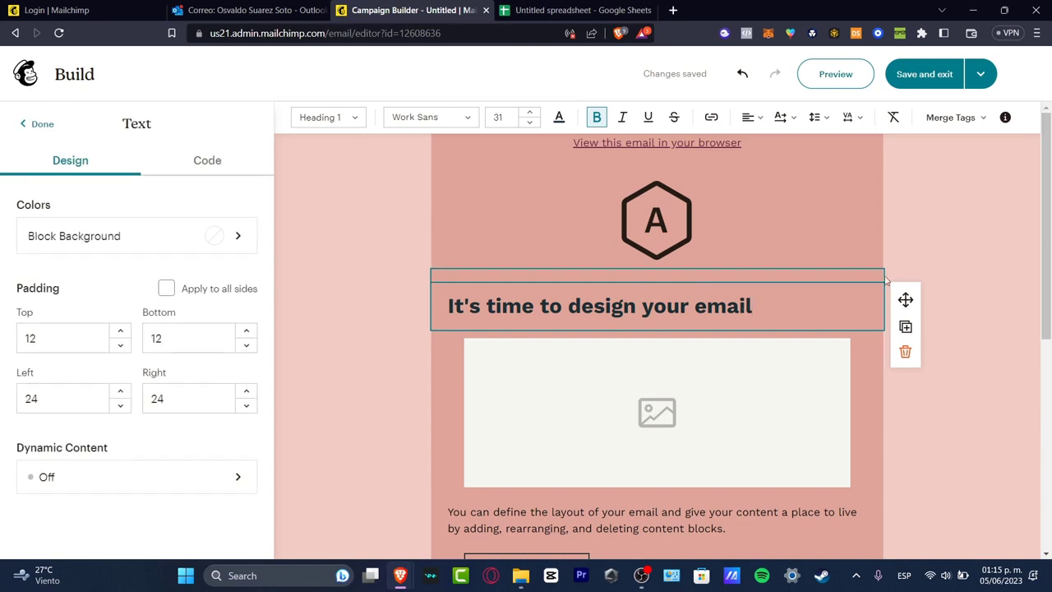
pyautogui.click(761, 121)
pyautogui.click(769, 143)
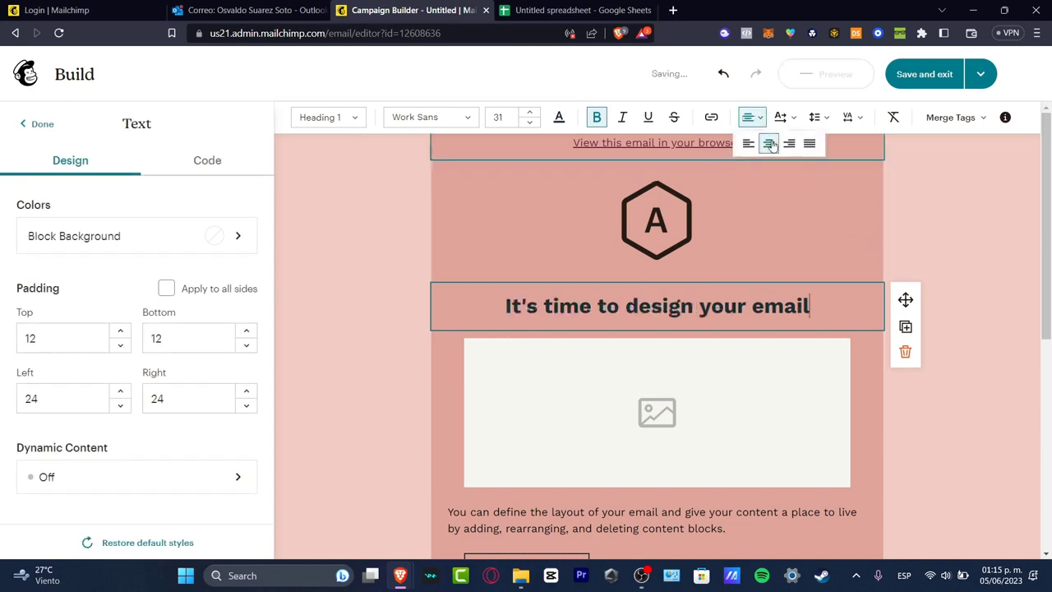
# Upload 'Untitled design (4)' from Downloads into the image placeholder block.
pyautogui.scroll(-3, 756, 348)
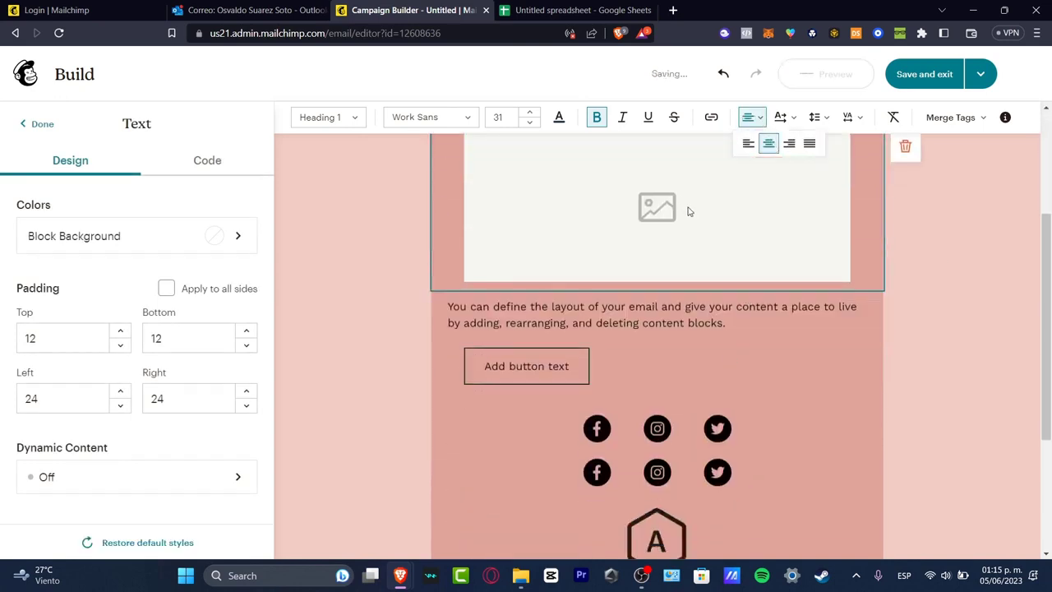
pyautogui.click(687, 211)
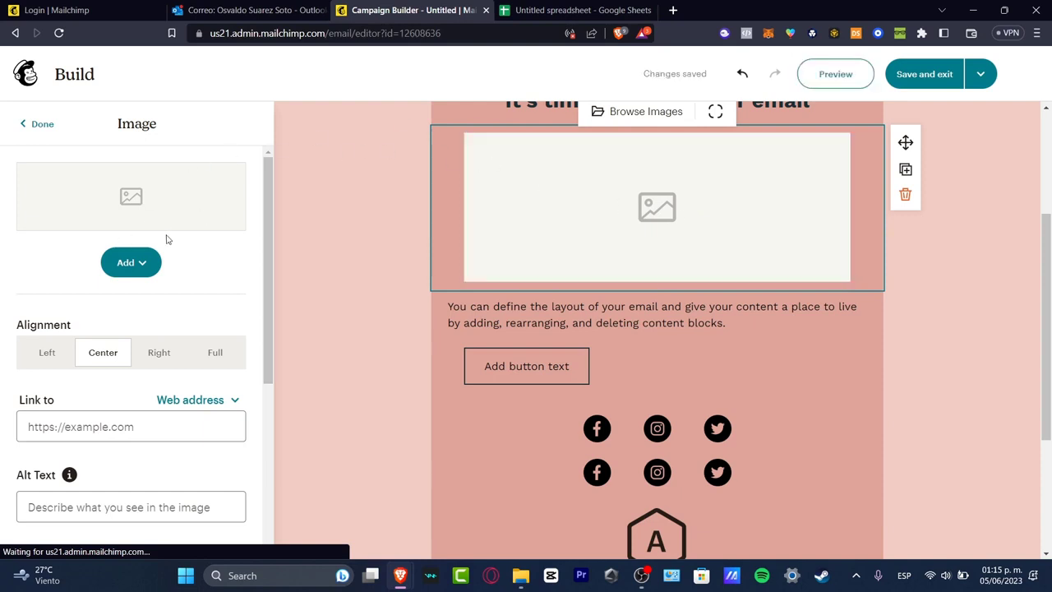
pyautogui.click(125, 265)
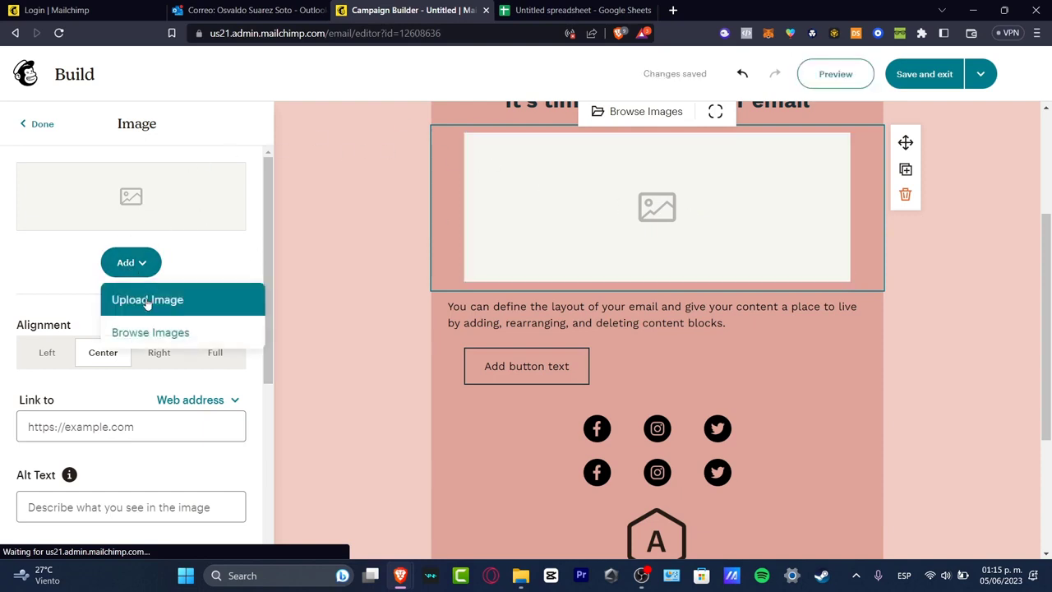
pyautogui.click(147, 299)
pyautogui.scroll(5, 82, 231)
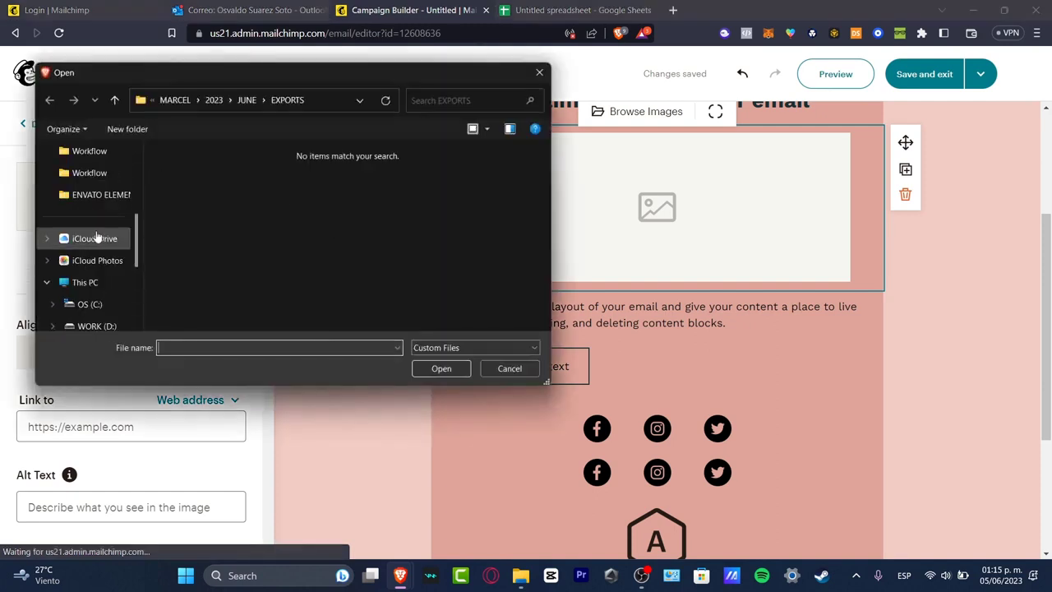
pyautogui.scroll(2, 82, 189)
pyautogui.click(87, 216)
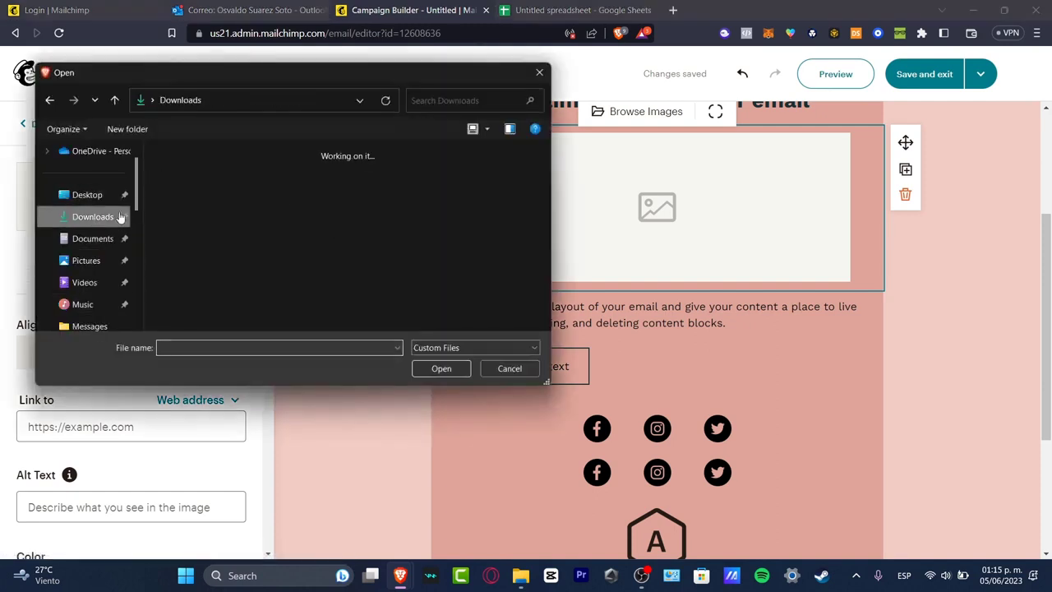
pyautogui.click(182, 191)
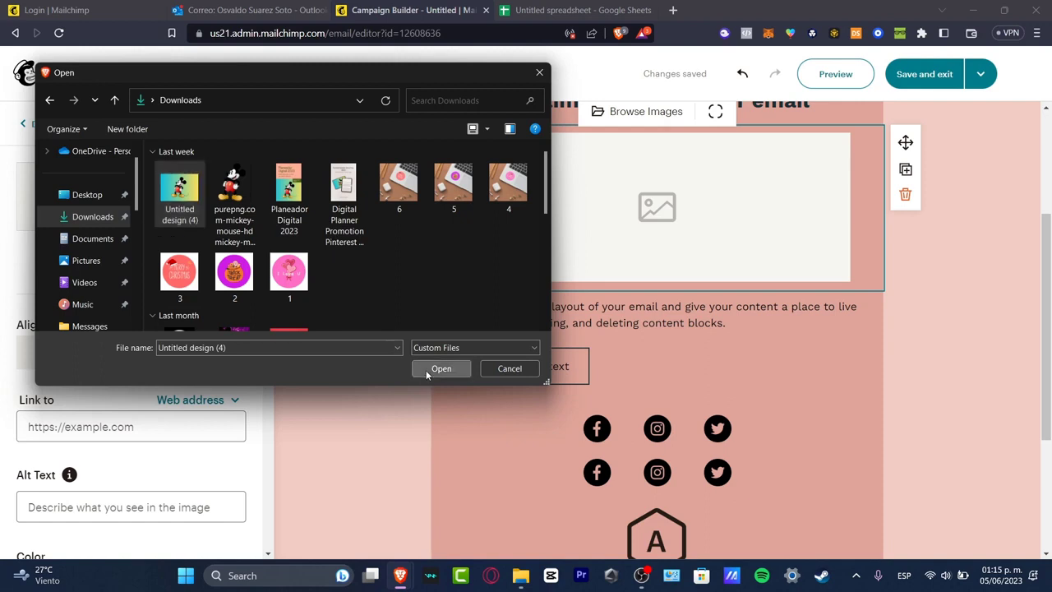
pyautogui.click(436, 368)
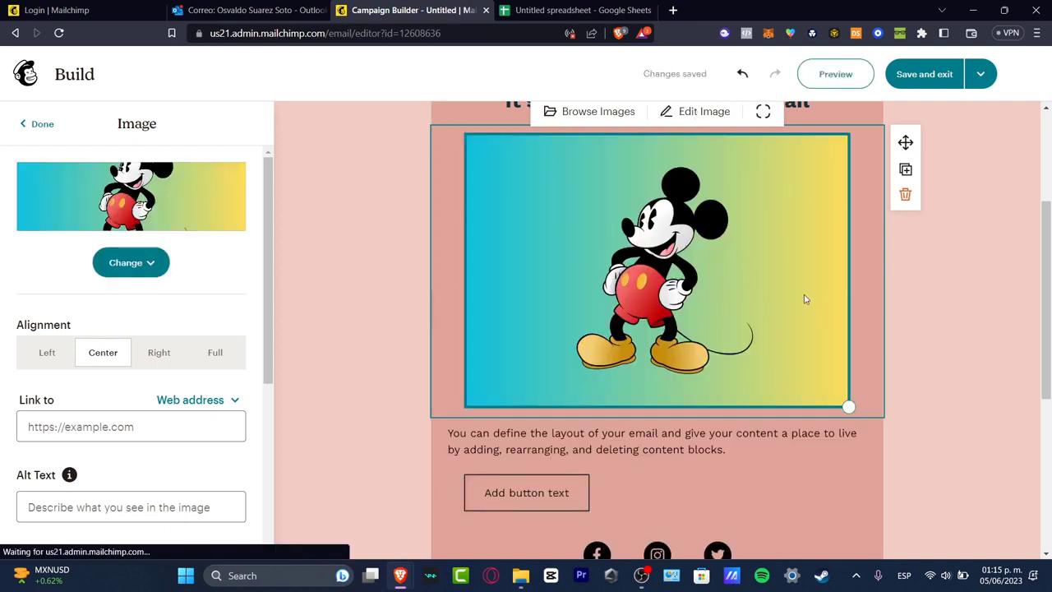
pyautogui.scroll(-3, 804, 300)
pyautogui.click(573, 285)
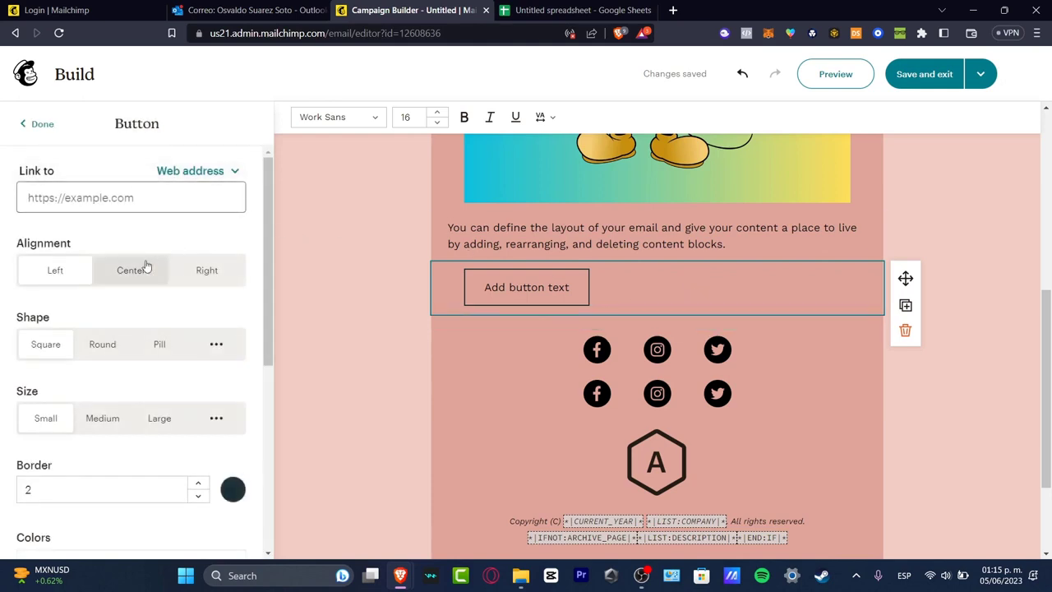
pyautogui.click(144, 268)
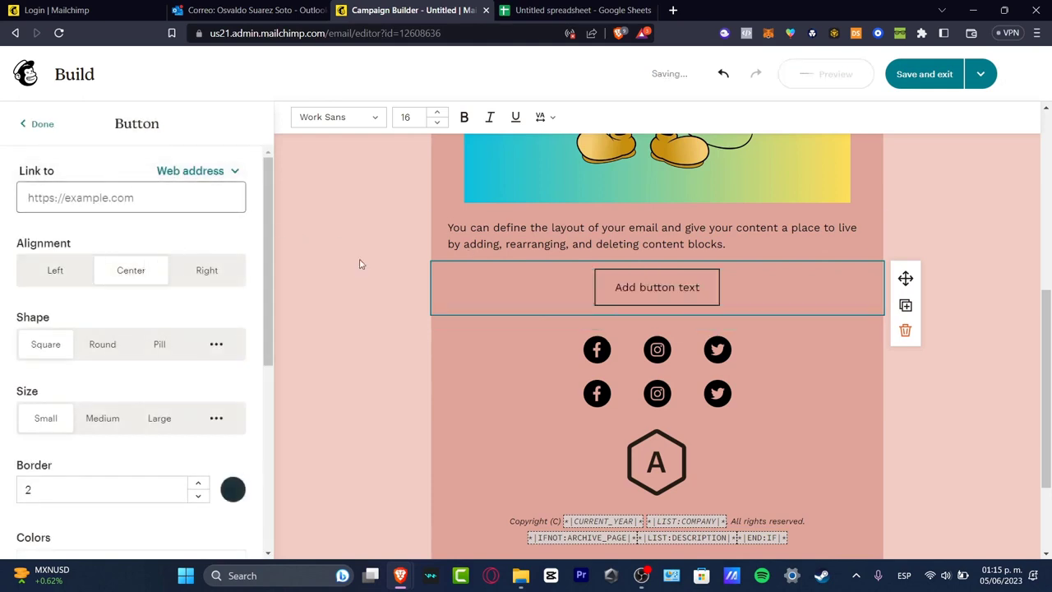
pyautogui.click(139, 204)
pyautogui.write('www.yout')
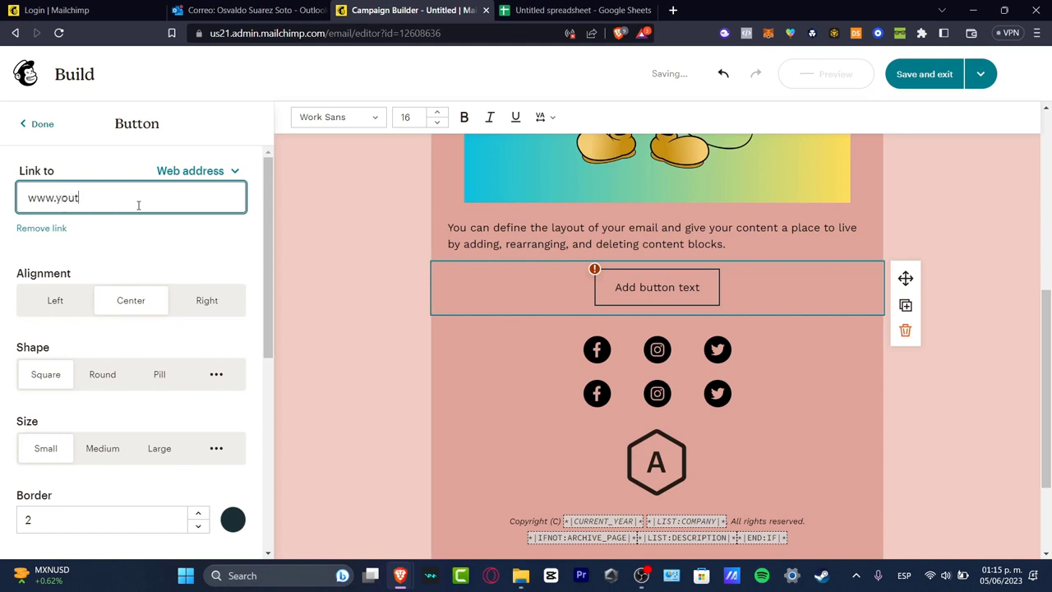
pyautogui.write('ube.com')
pyautogui.click(284, 263)
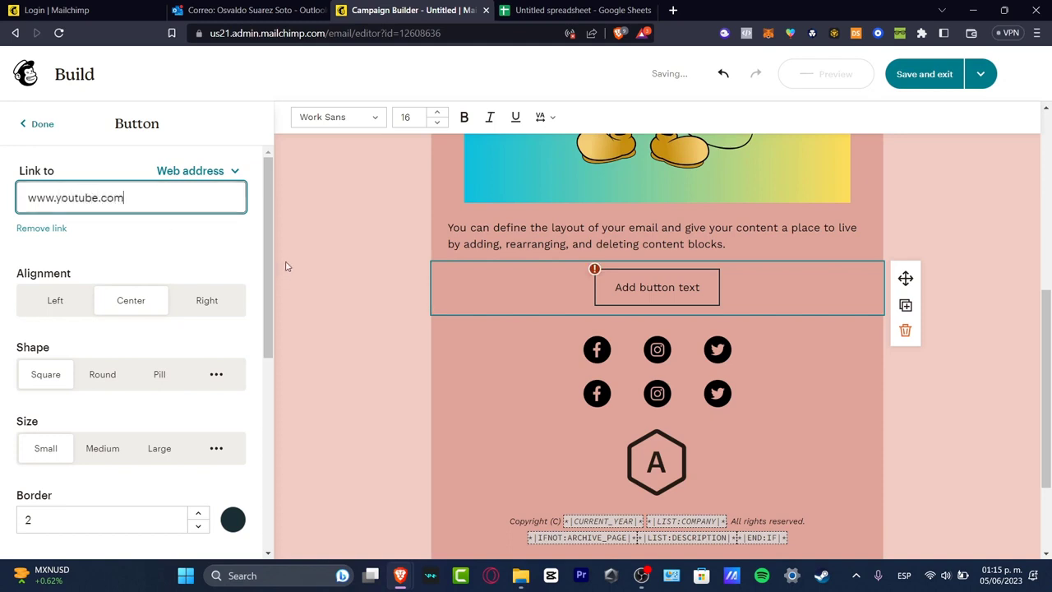
# Save and exit the design, making the New Builder the default editor.
pyautogui.click(628, 287)
pyautogui.scroll(-2, 723, 353)
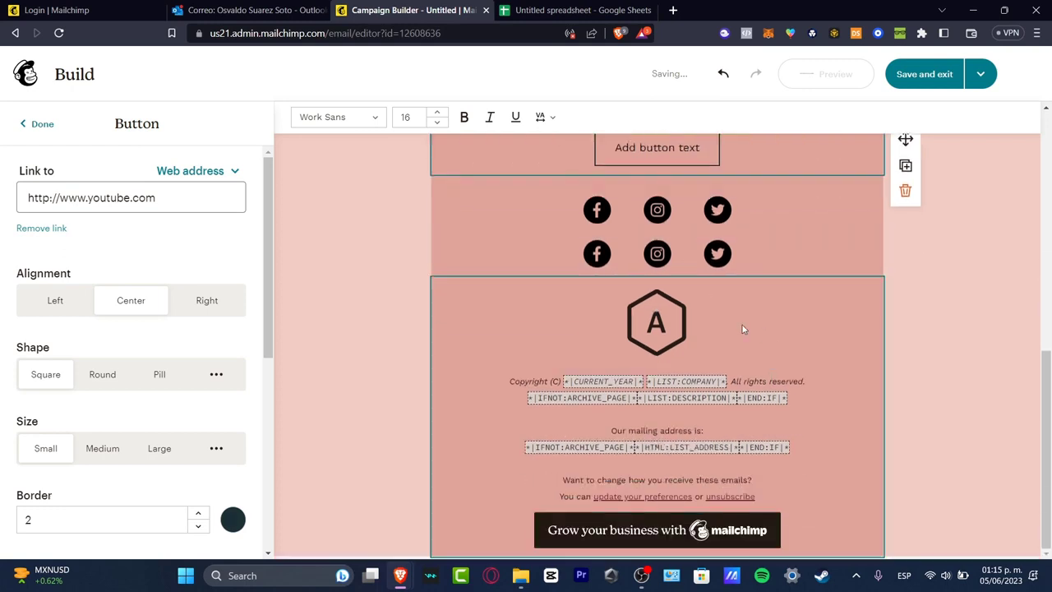
pyautogui.click(943, 77)
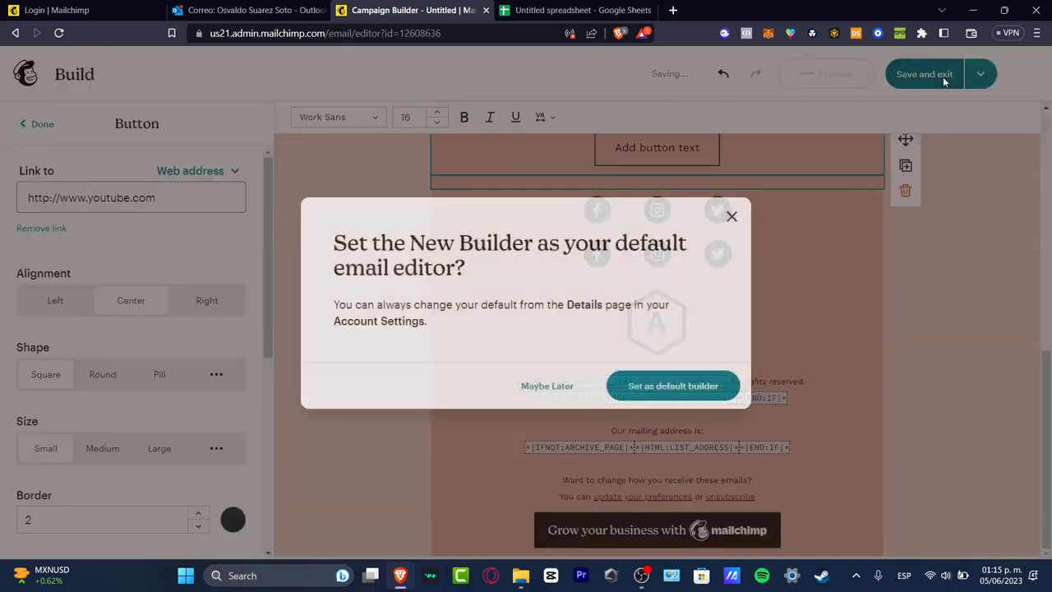
pyautogui.click(713, 396)
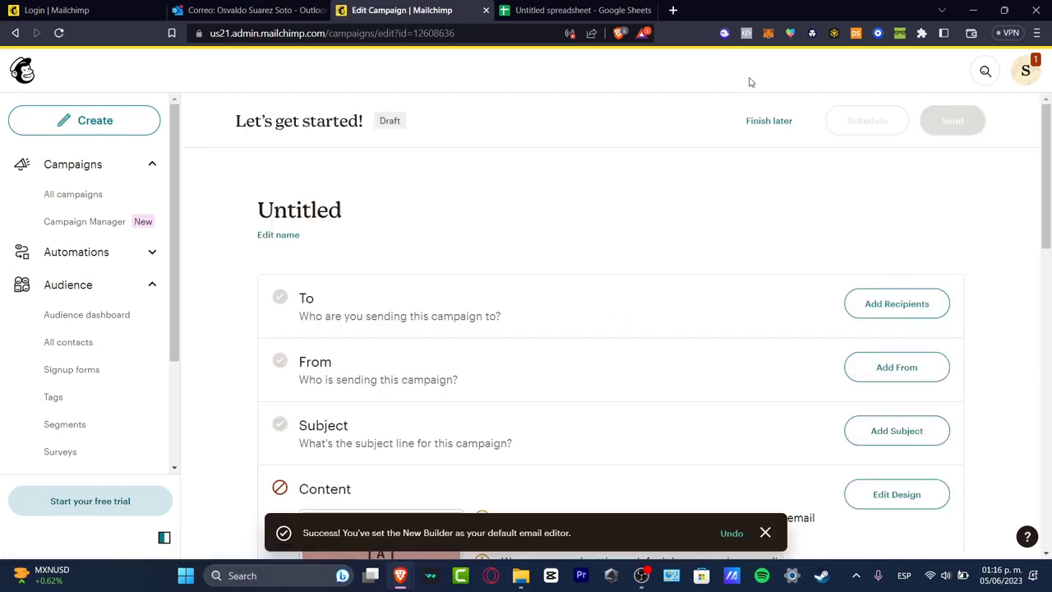
# Set the campaign recipients to the Sthwht audience and save.
pyautogui.scroll(-3, 665, 244)
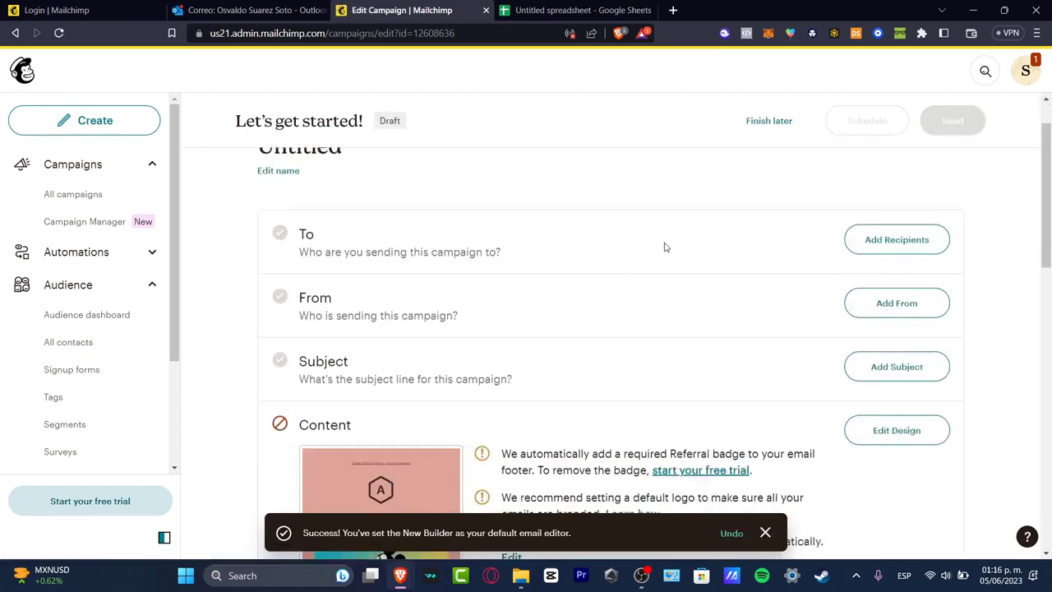
pyautogui.moveTo(406, 415)
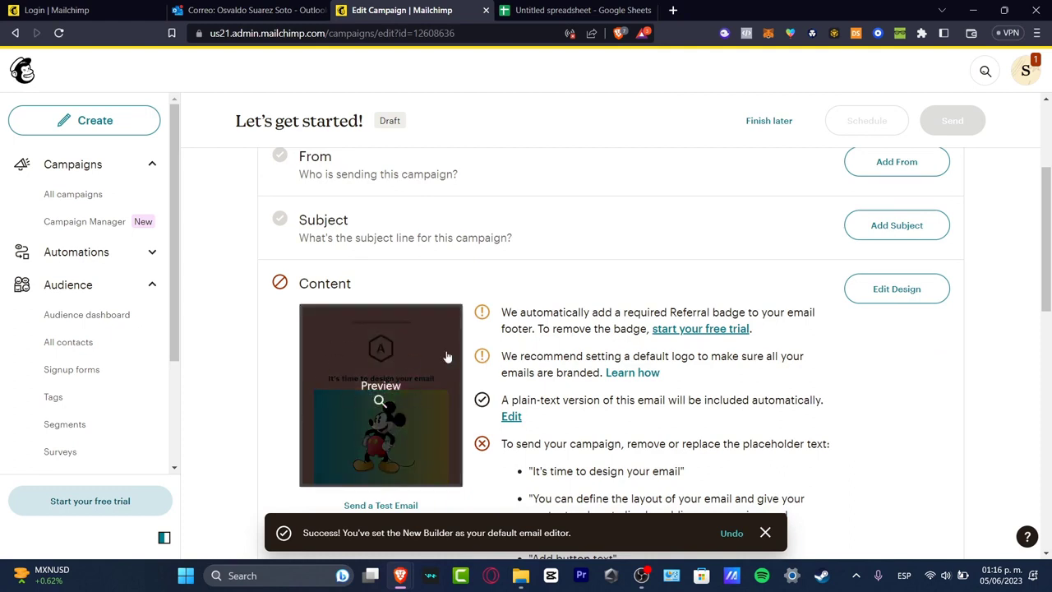
pyautogui.scroll(3, 444, 345)
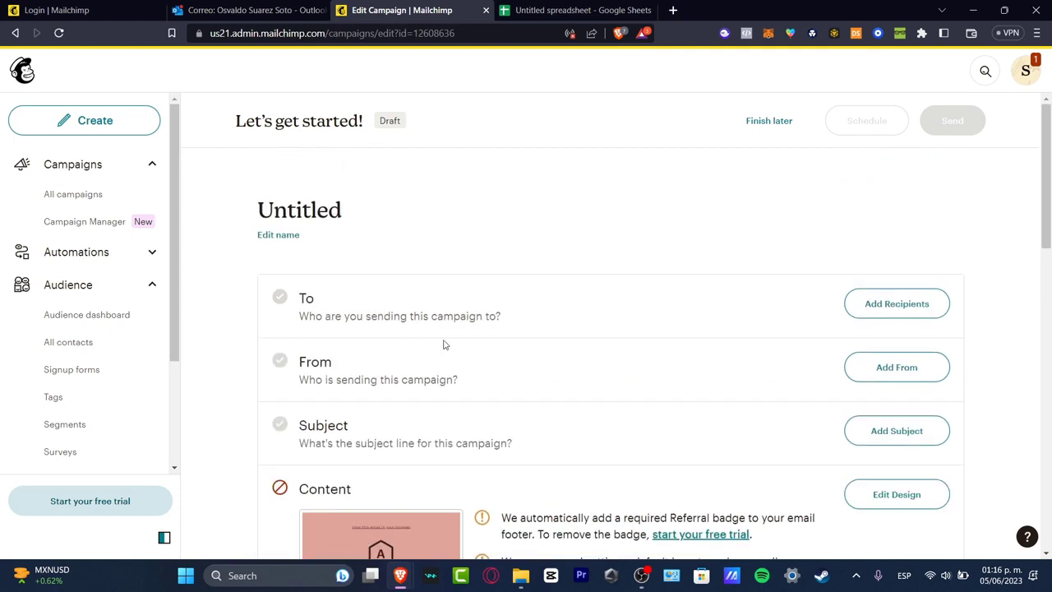
pyautogui.moveTo(310, 316); pyautogui.dragTo(542, 324)
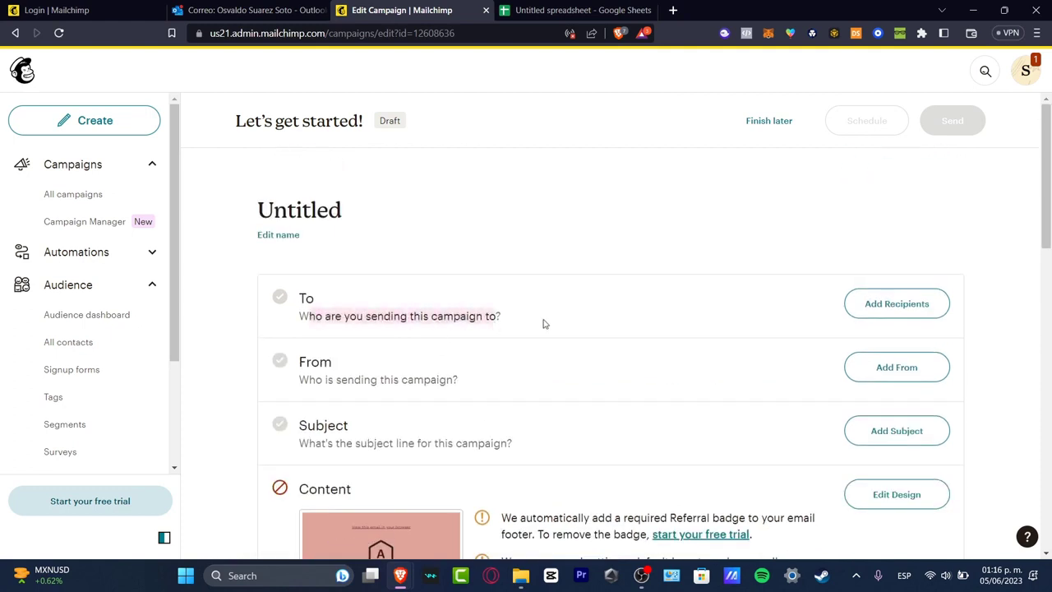
pyautogui.click(592, 317)
pyautogui.click(897, 304)
pyautogui.scroll(-3, 641, 316)
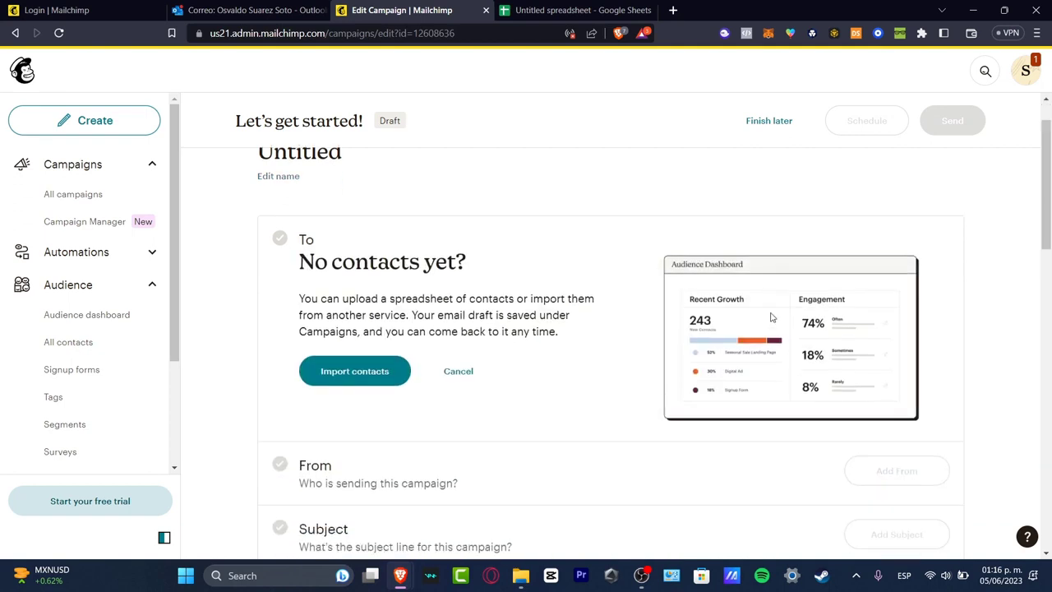
pyautogui.click(370, 233)
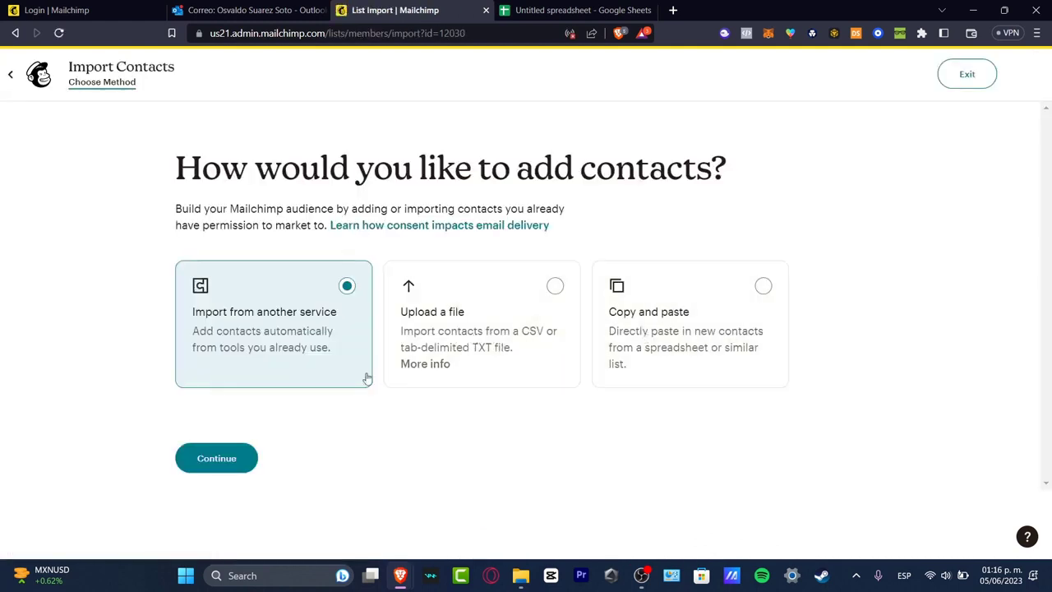
pyautogui.click(244, 457)
pyautogui.scroll(-1, 611, 276)
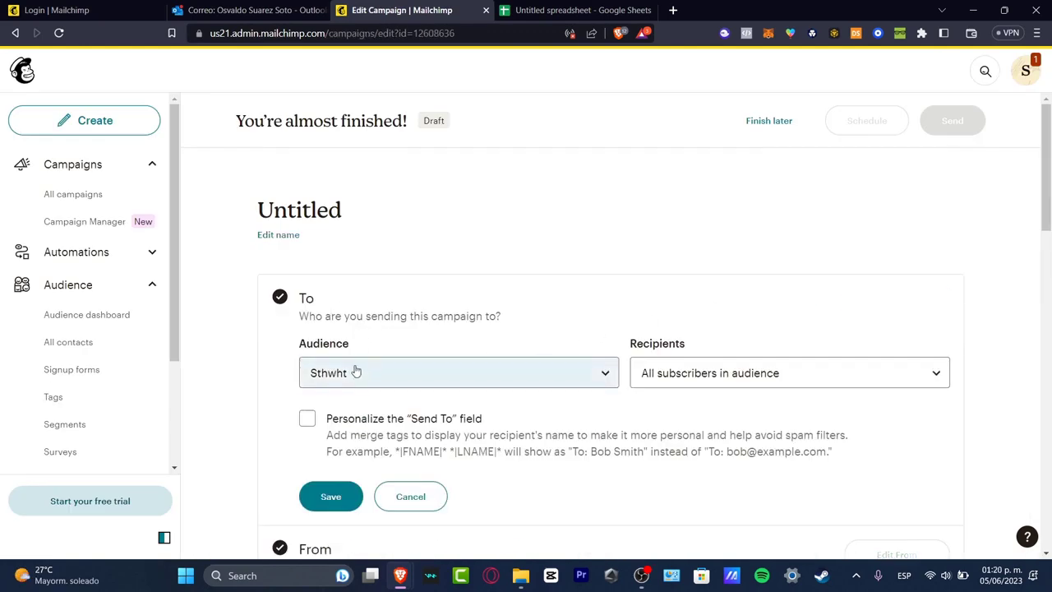
pyautogui.click(353, 369)
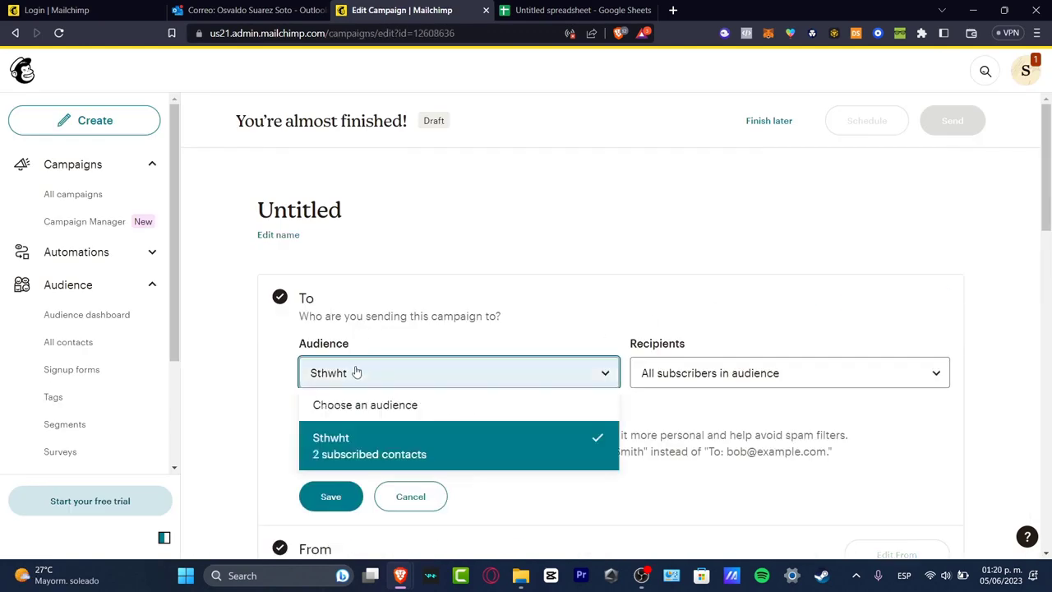
pyautogui.click(438, 464)
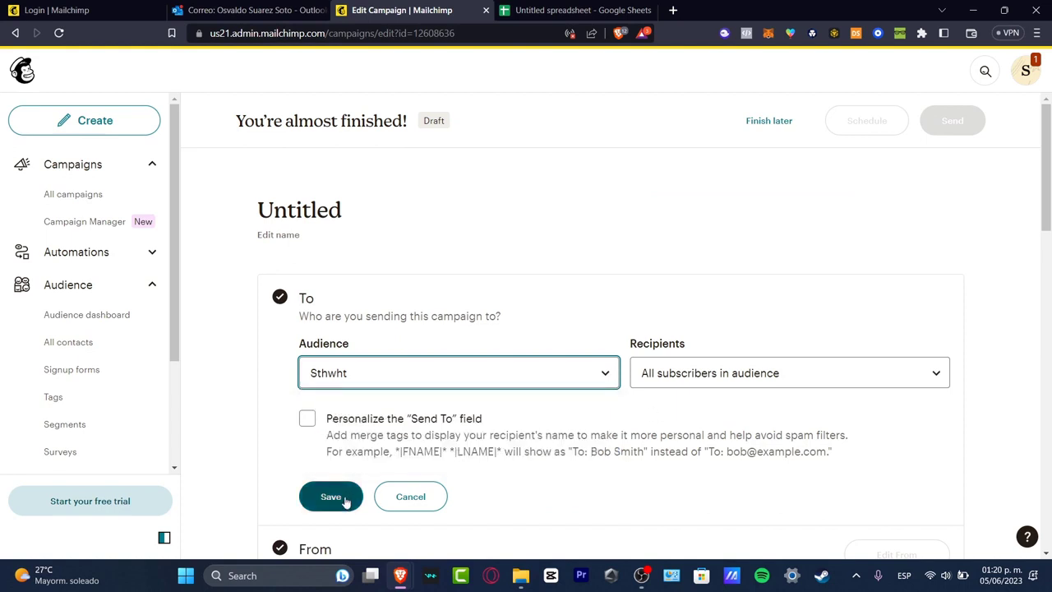
pyautogui.click(337, 502)
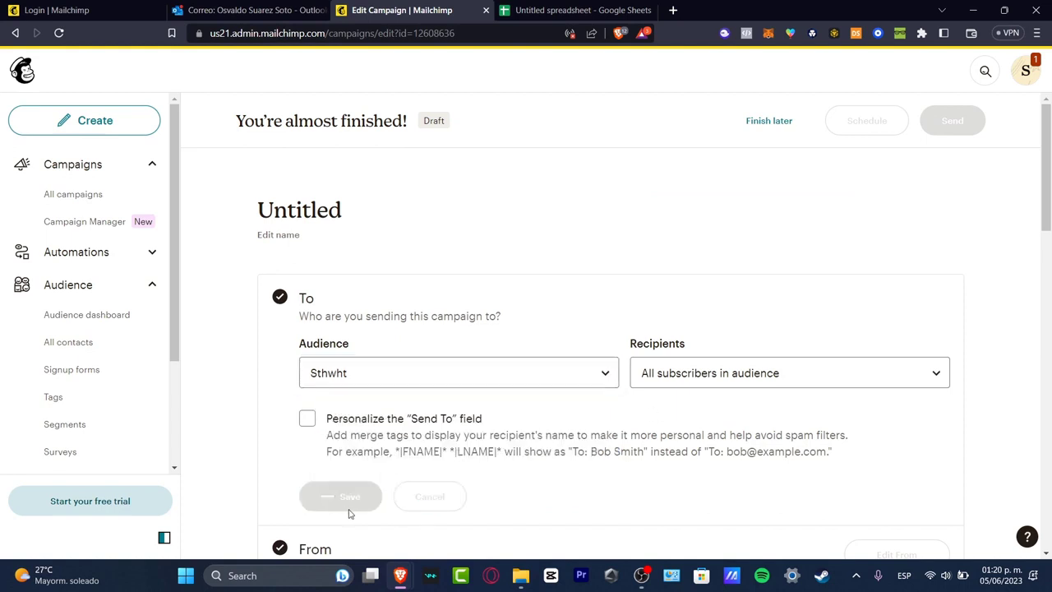
# Personalize the To field with the *|FNAME|* merge tag and save.
pyautogui.click(307, 418)
pyautogui.scroll(3, 487, 296)
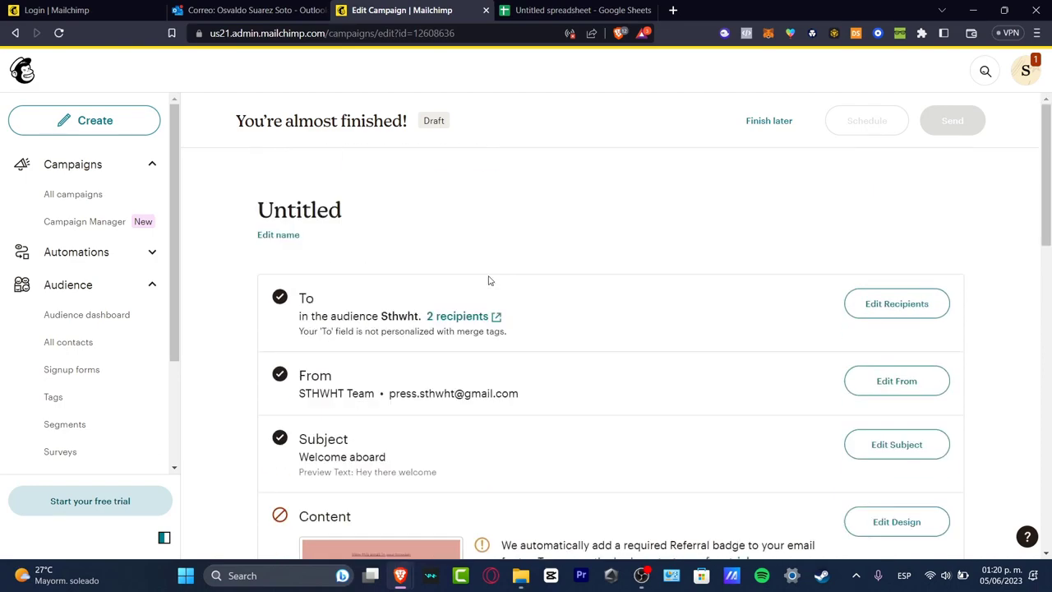
pyautogui.click(921, 307)
pyautogui.click(379, 422)
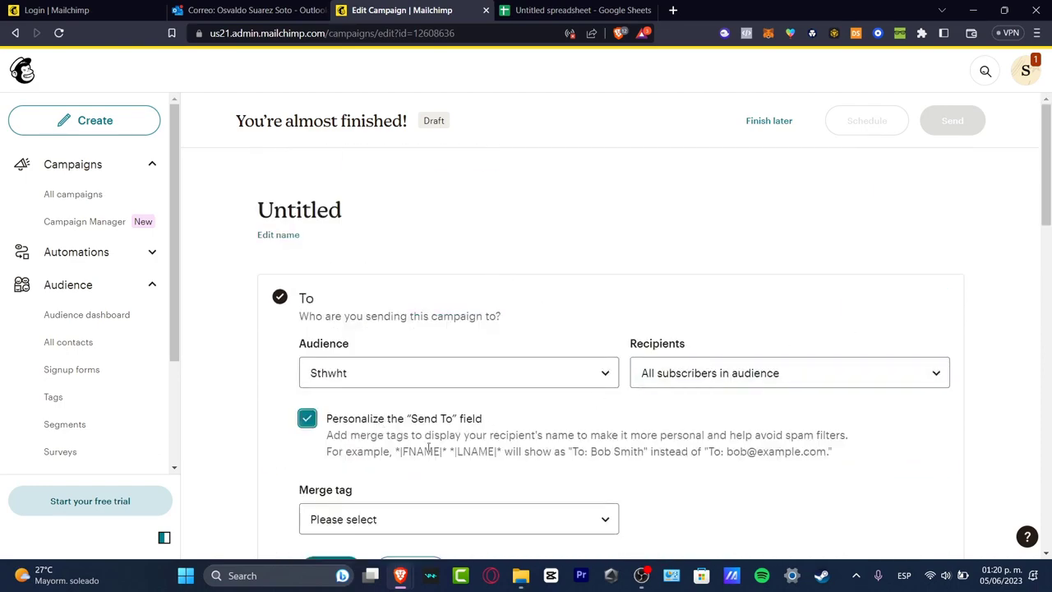
pyautogui.scroll(-2, 428, 411)
pyautogui.click(421, 311)
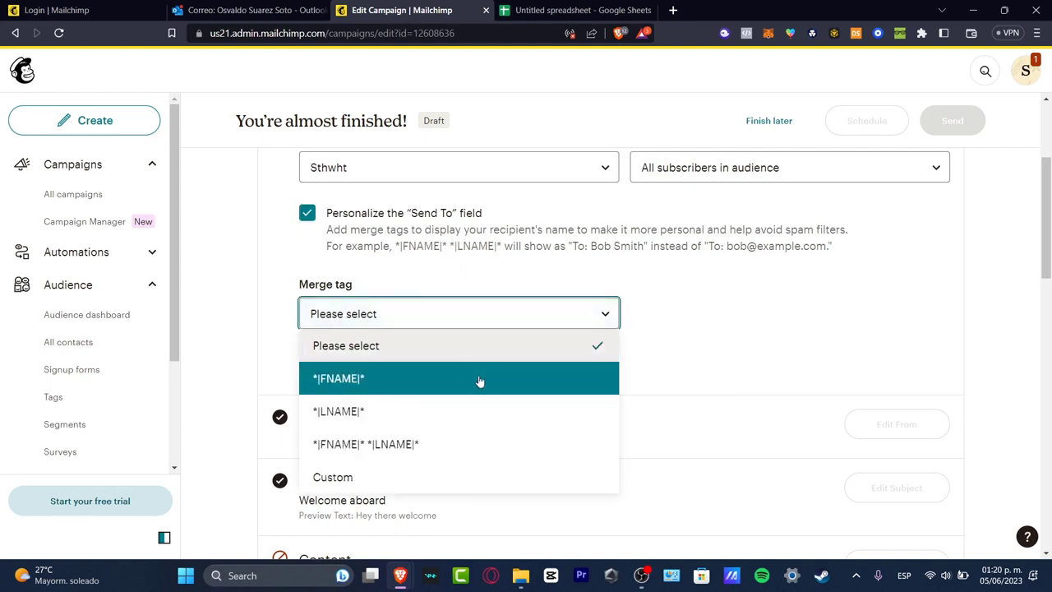
pyautogui.click(429, 383)
pyautogui.click(352, 371)
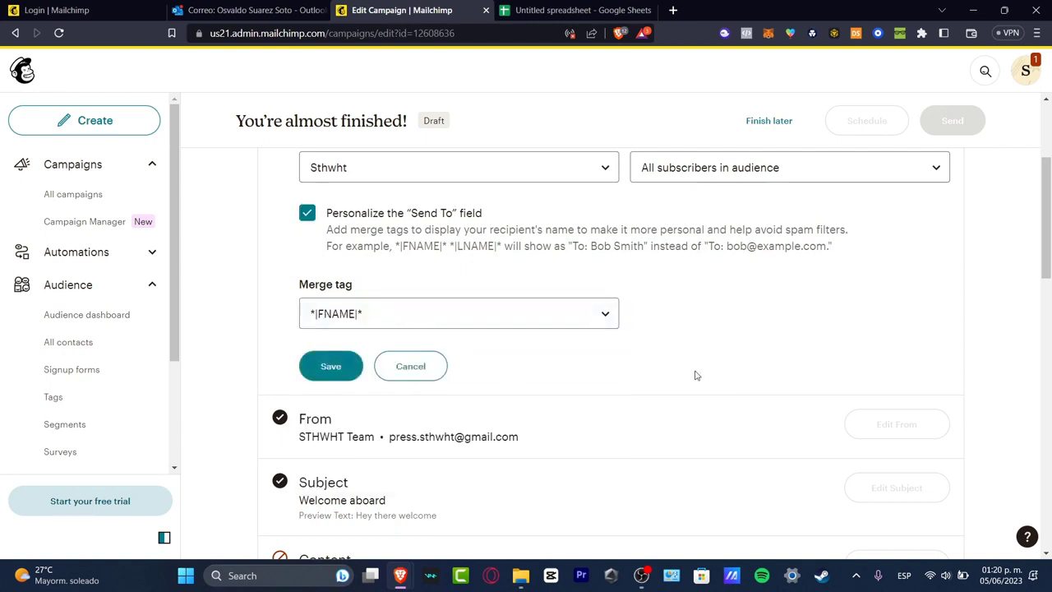
pyautogui.scroll(-7, 711, 372)
# Open the test email form and enter your own e-mail address as recipient.
pyautogui.scroll(2, 711, 372)
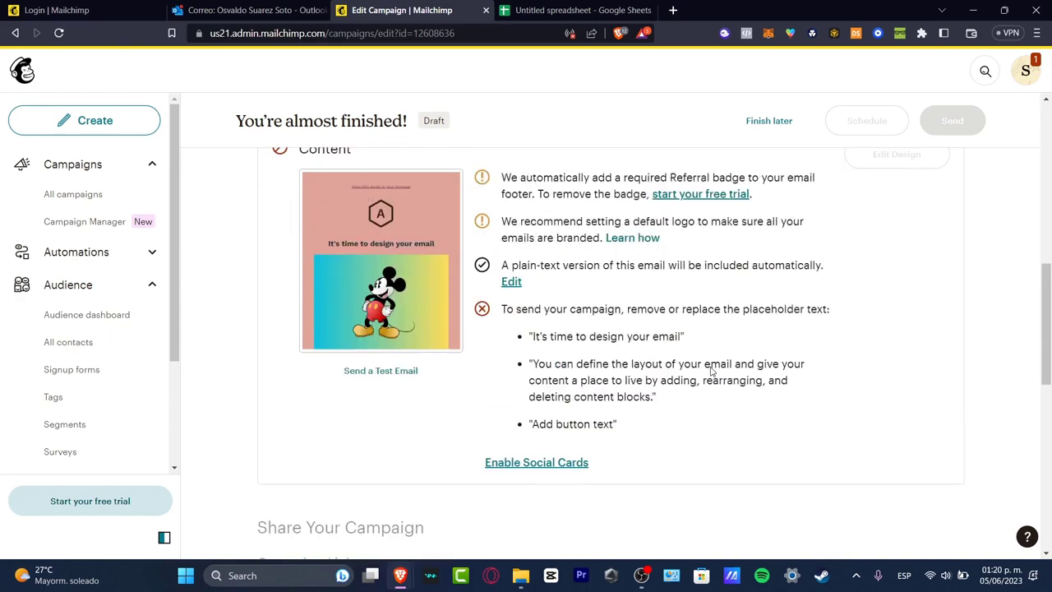
pyautogui.scroll(3, 655, 380)
pyautogui.scroll(-3, 656, 379)
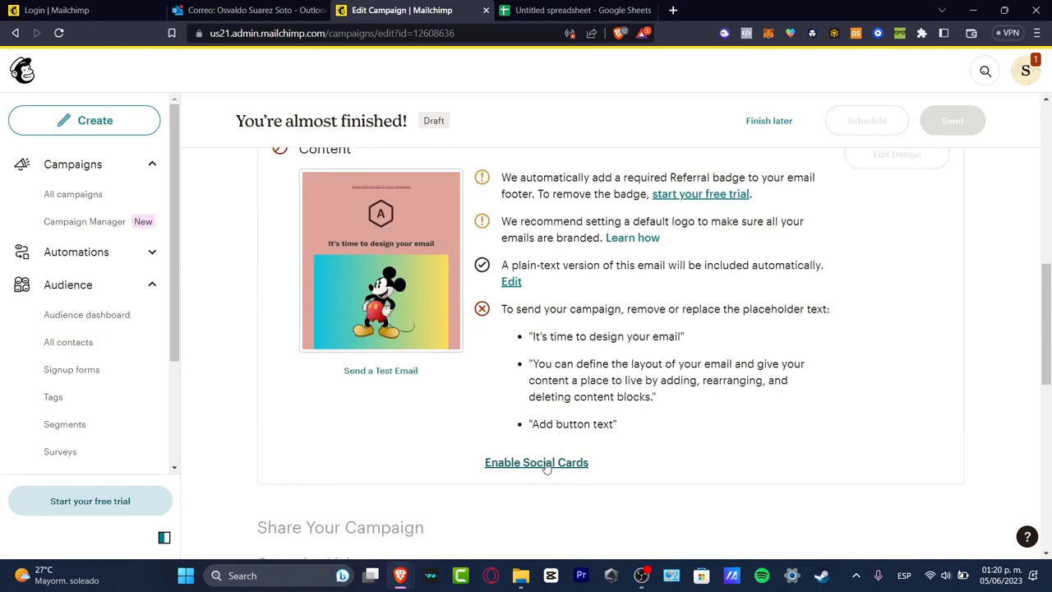
pyautogui.click(403, 375)
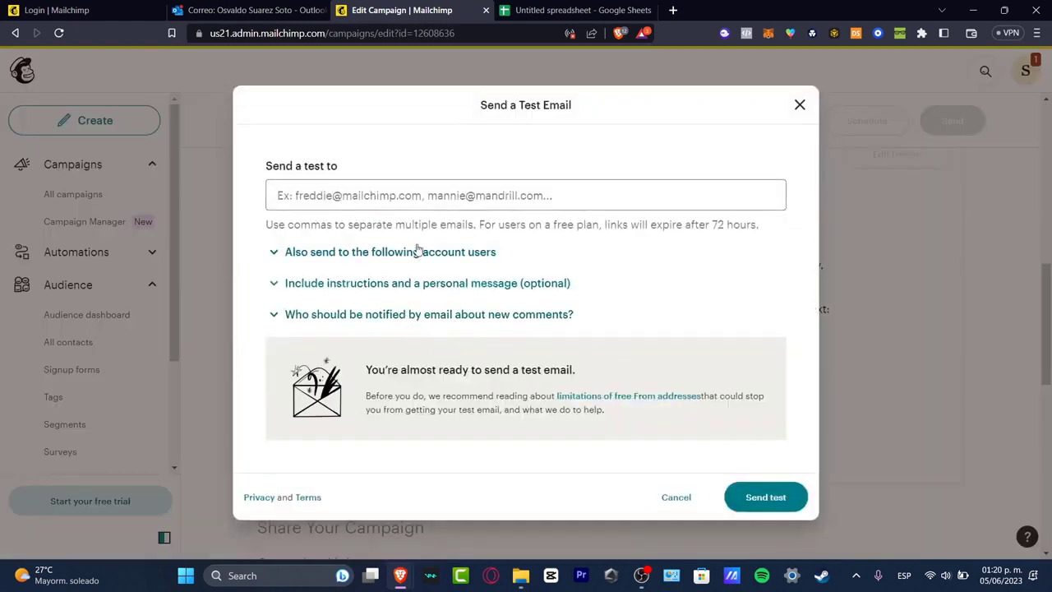
pyautogui.click(431, 202)
pyautogui.write('contac')
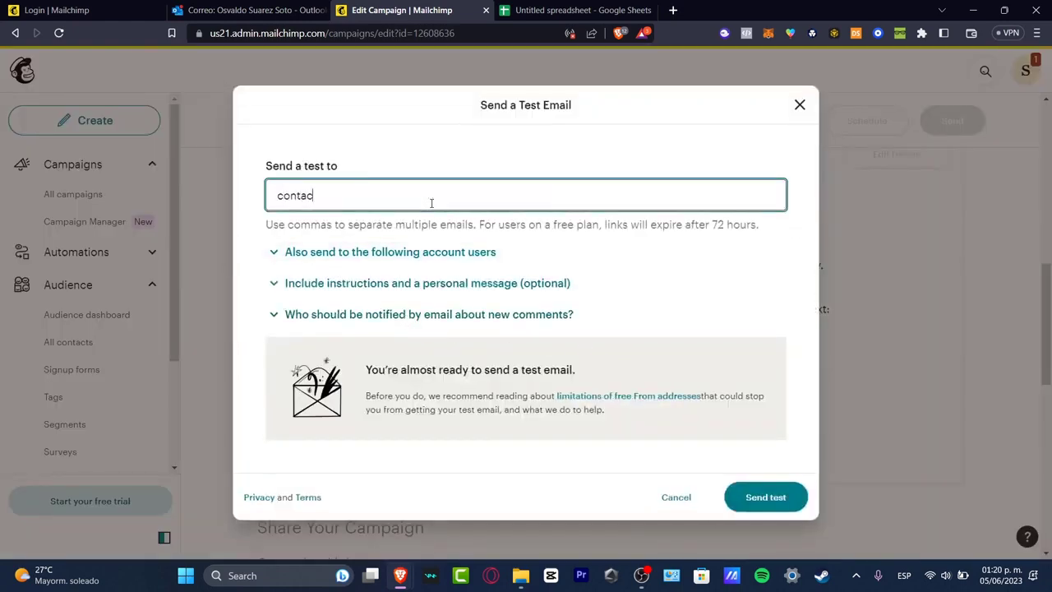
pyautogui.press('BackSpace')
pyautogui.press('BackSpace')
pyautogui.press('BackSpace')
pyautogui.write('1')
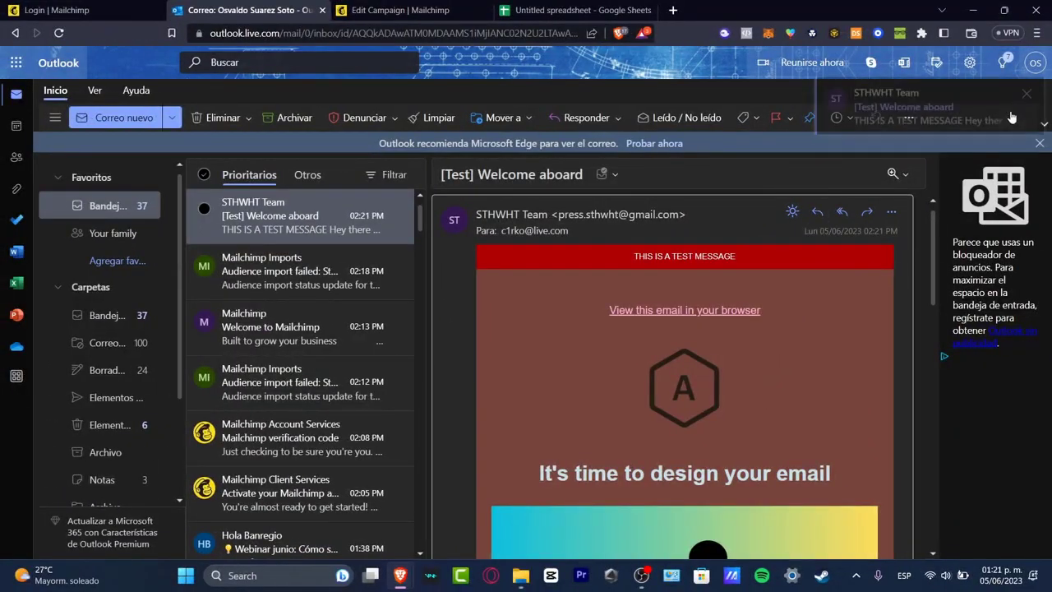
# Check the [Test] Welcome aboard email's button opens YouTube, then return to Mailchimp.
pyautogui.scroll(-1, 814, 368)
pyautogui.scroll(-5, 816, 374)
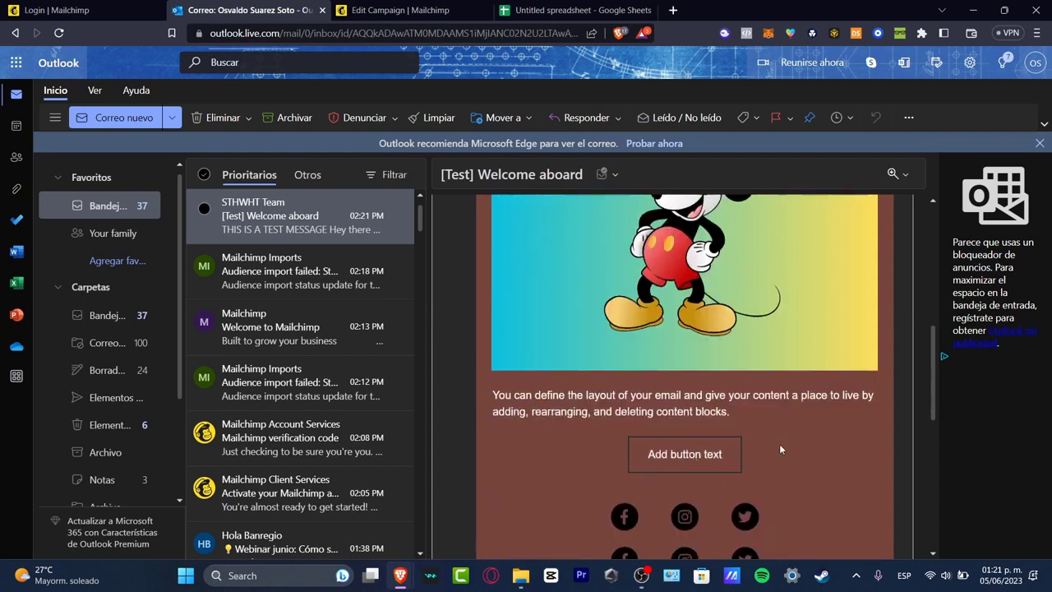
pyautogui.scroll(-3, 781, 448)
pyautogui.click(704, 252)
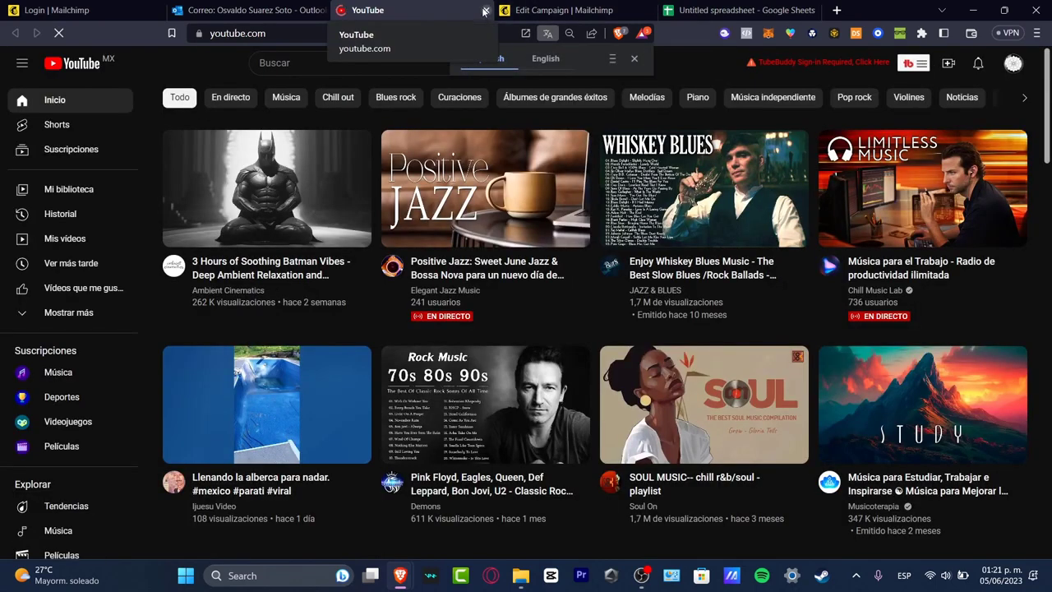
pyautogui.click(485, 10)
pyautogui.scroll(-5, 644, 449)
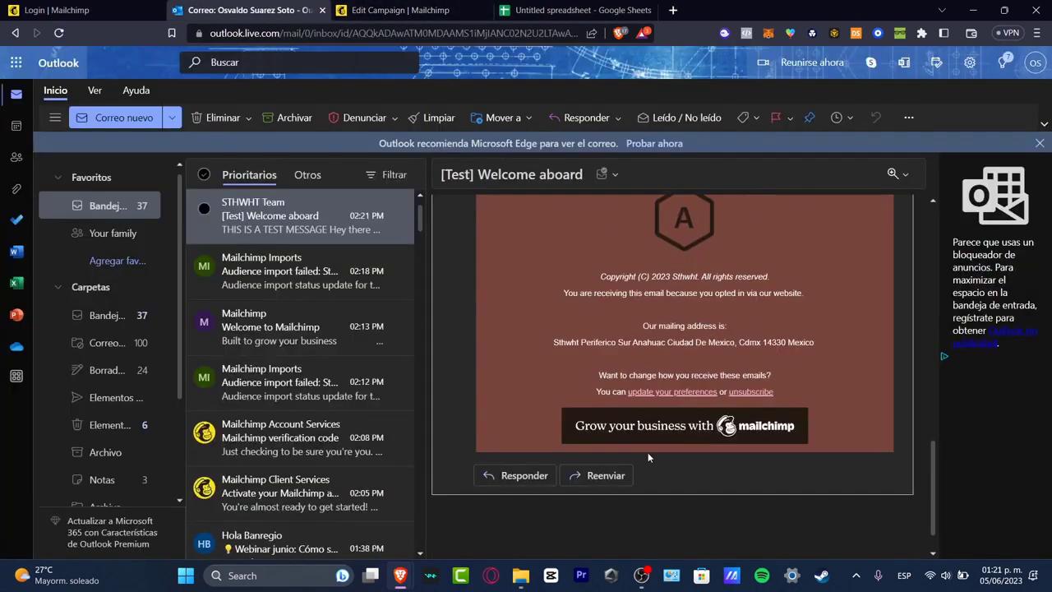
pyautogui.hotkey('ctrl', 'Tab')
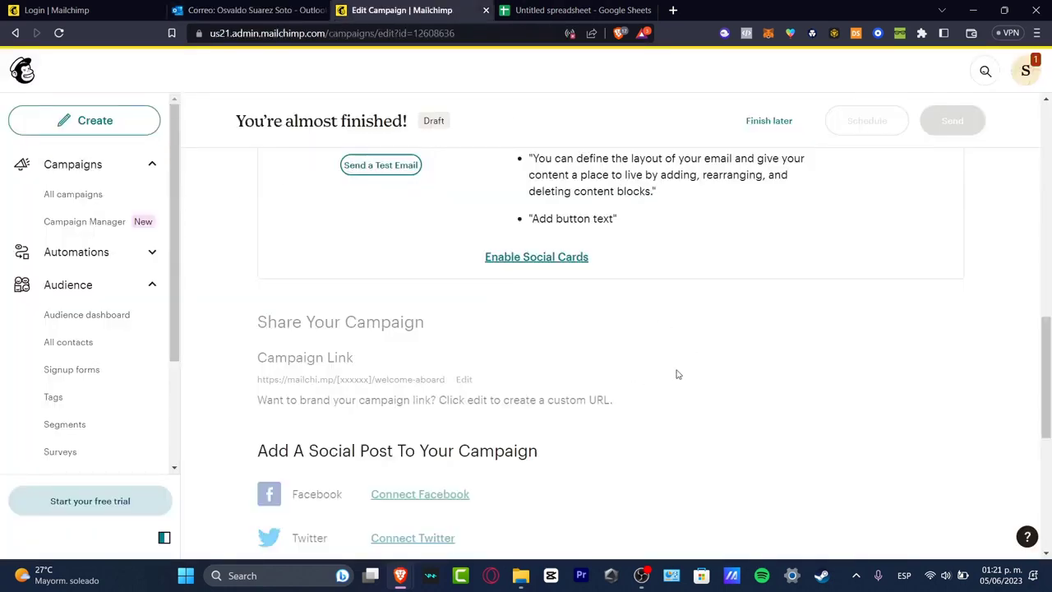
# Enable customized social cards, featuring the hexagon A logo image.
pyautogui.scroll(-3, 674, 465)
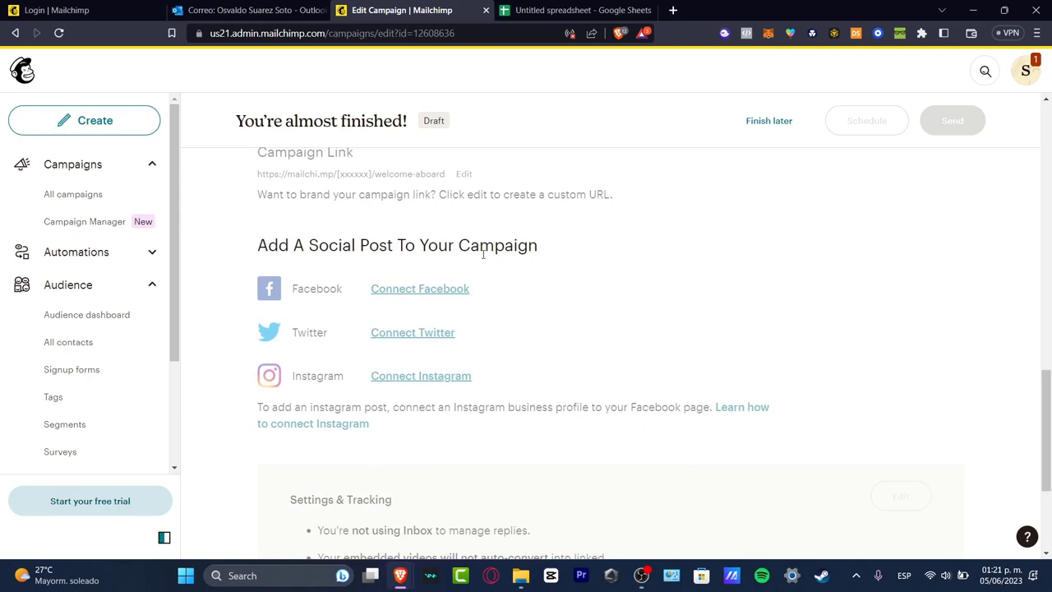
pyautogui.scroll(-3, 497, 276)
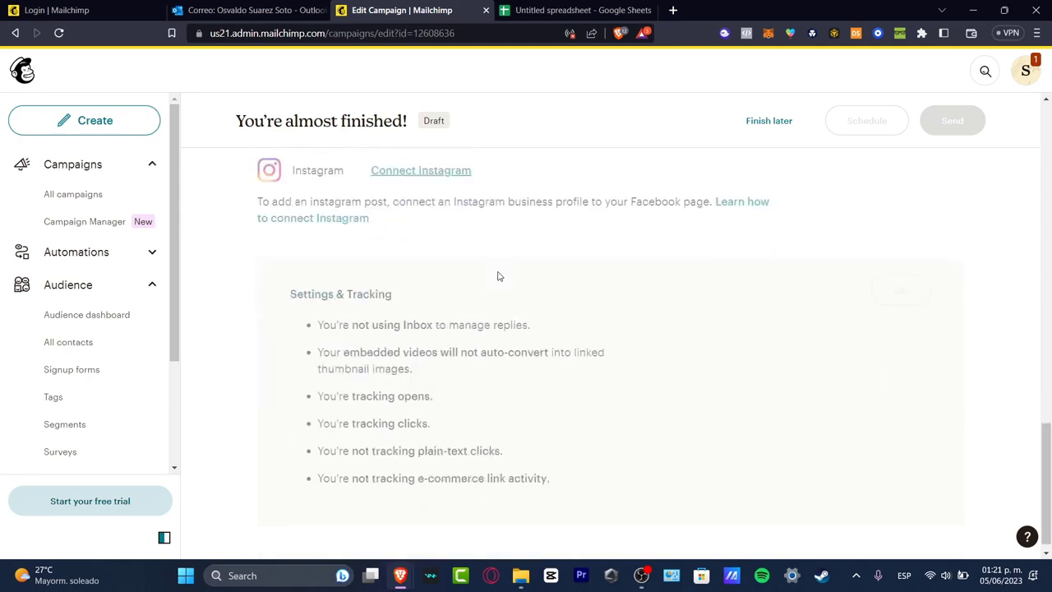
pyautogui.scroll(6, 498, 276)
pyautogui.scroll(2, 497, 276)
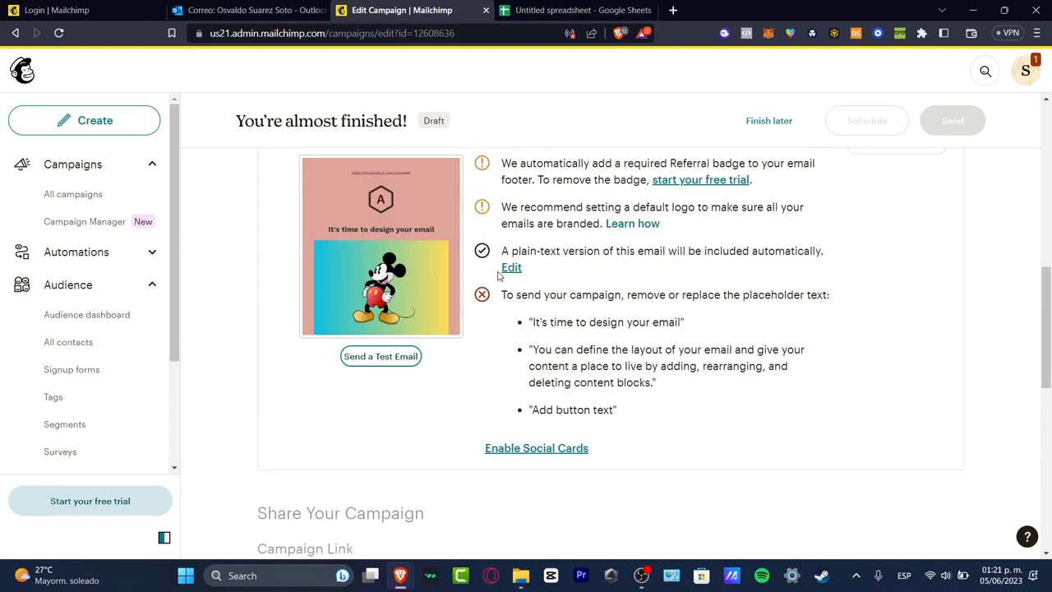
pyautogui.scroll(8, 561, 336)
pyautogui.scroll(-8, 535, 362)
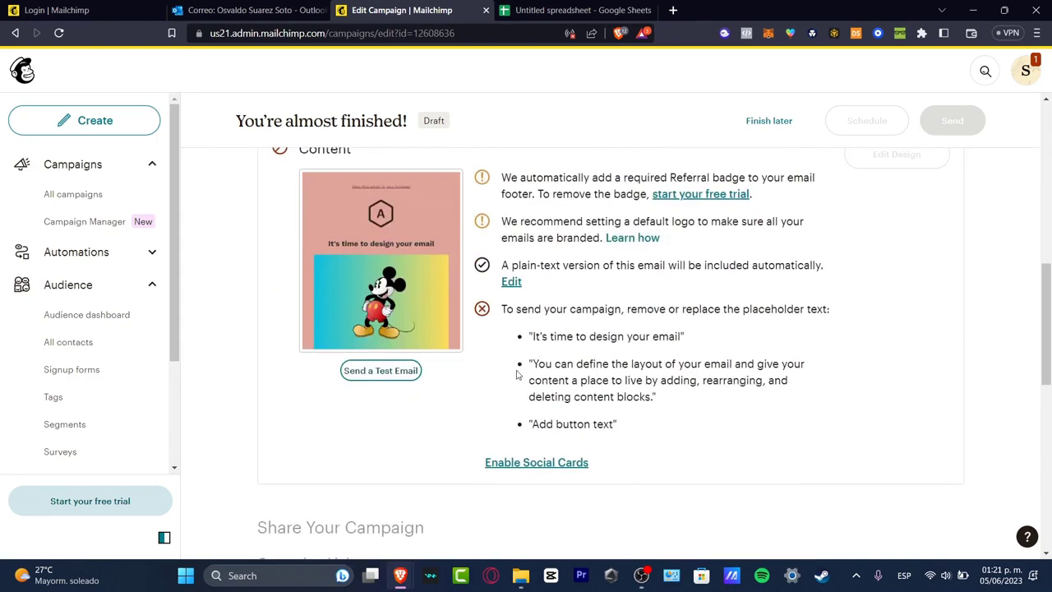
pyautogui.scroll(3, 518, 375)
pyautogui.click(575, 467)
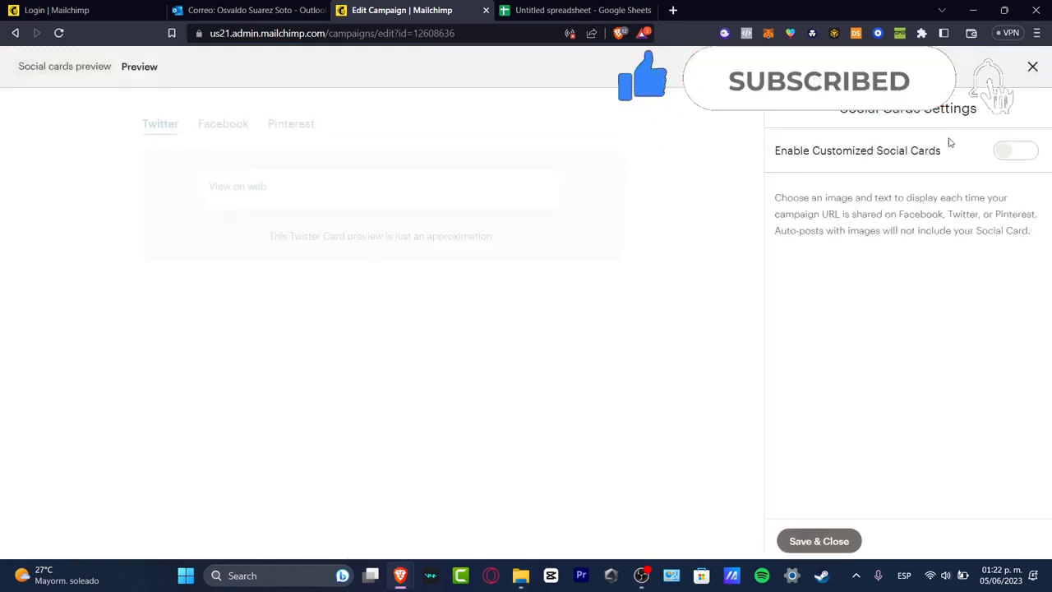
pyautogui.click(1016, 153)
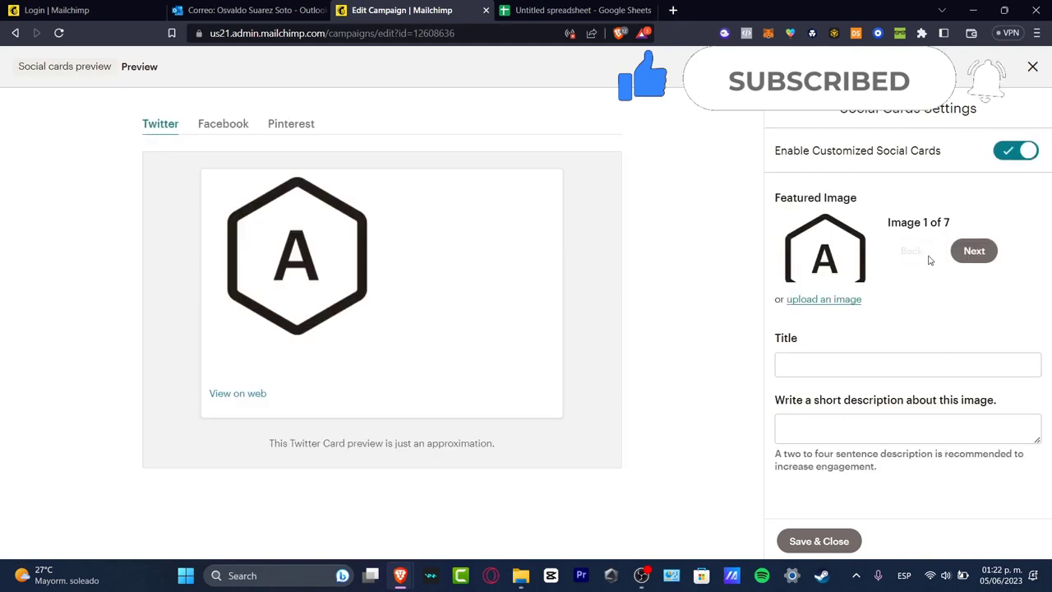